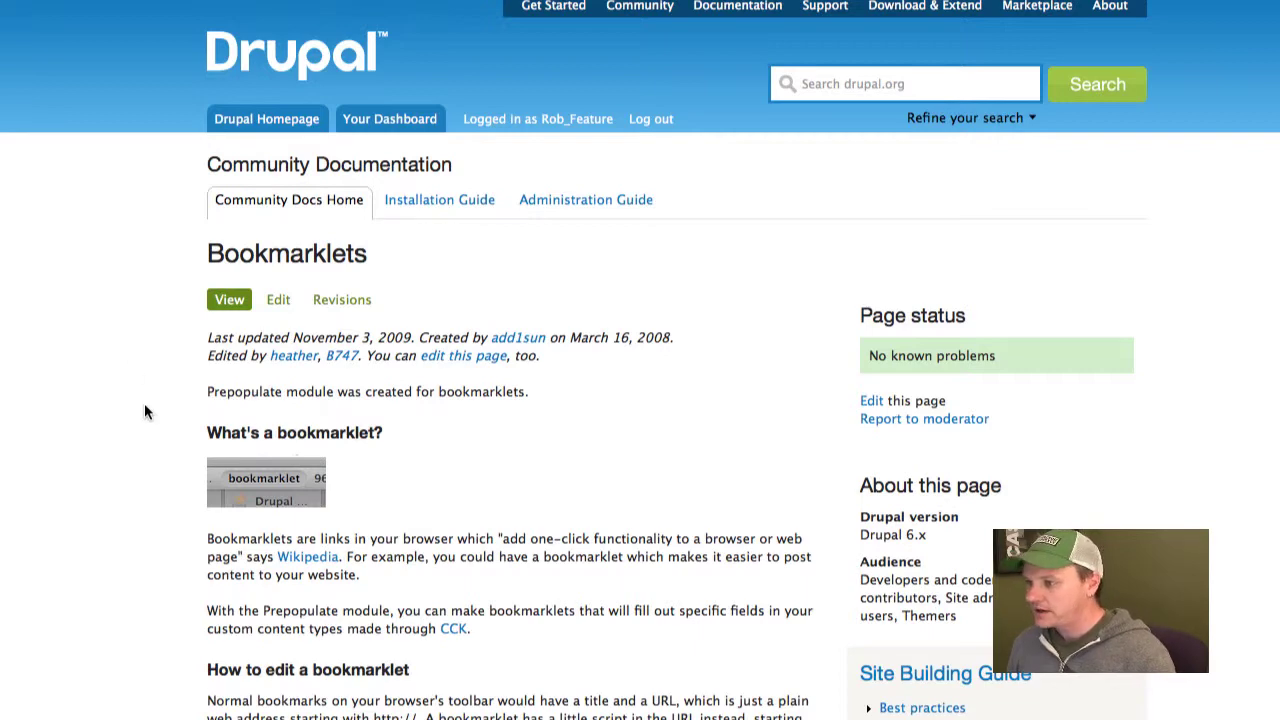
# Step: Review the bookmarklet editing instructions and example bookmarklet code on the Bookmarklets documentation page
pyautogui.scroll(-5, 145, 403)
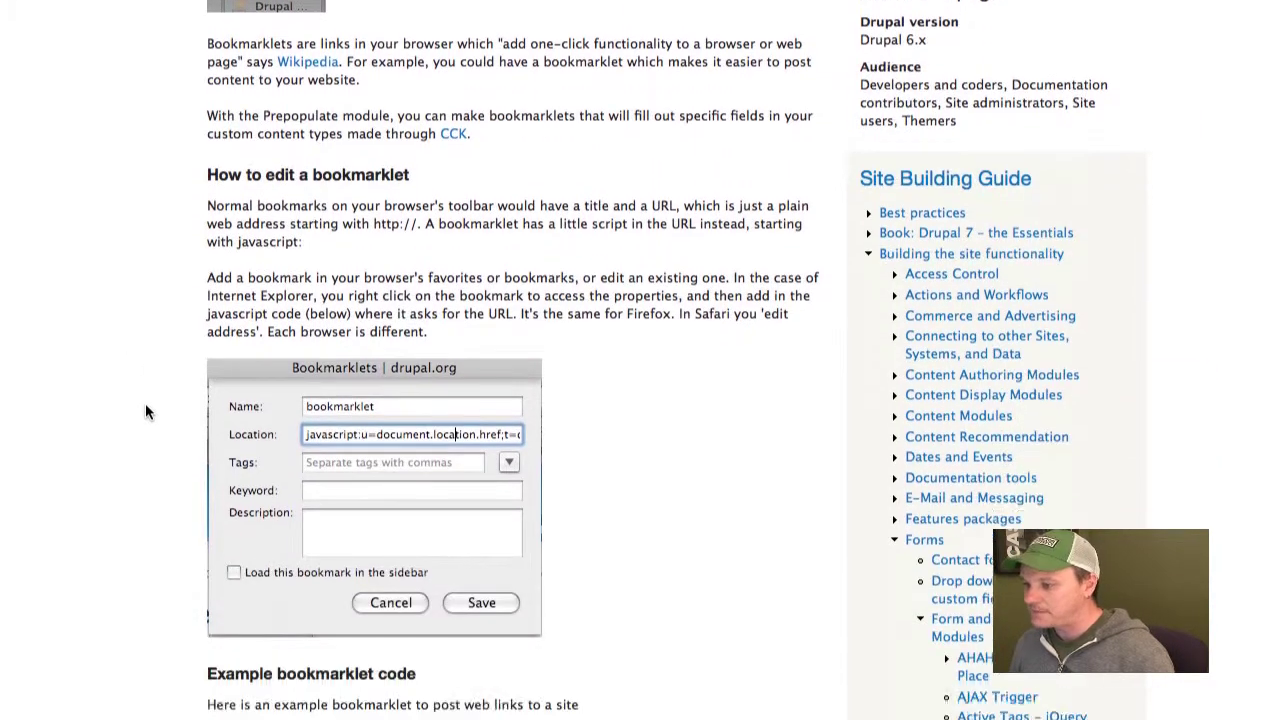
pyautogui.scroll(-6, 145, 403)
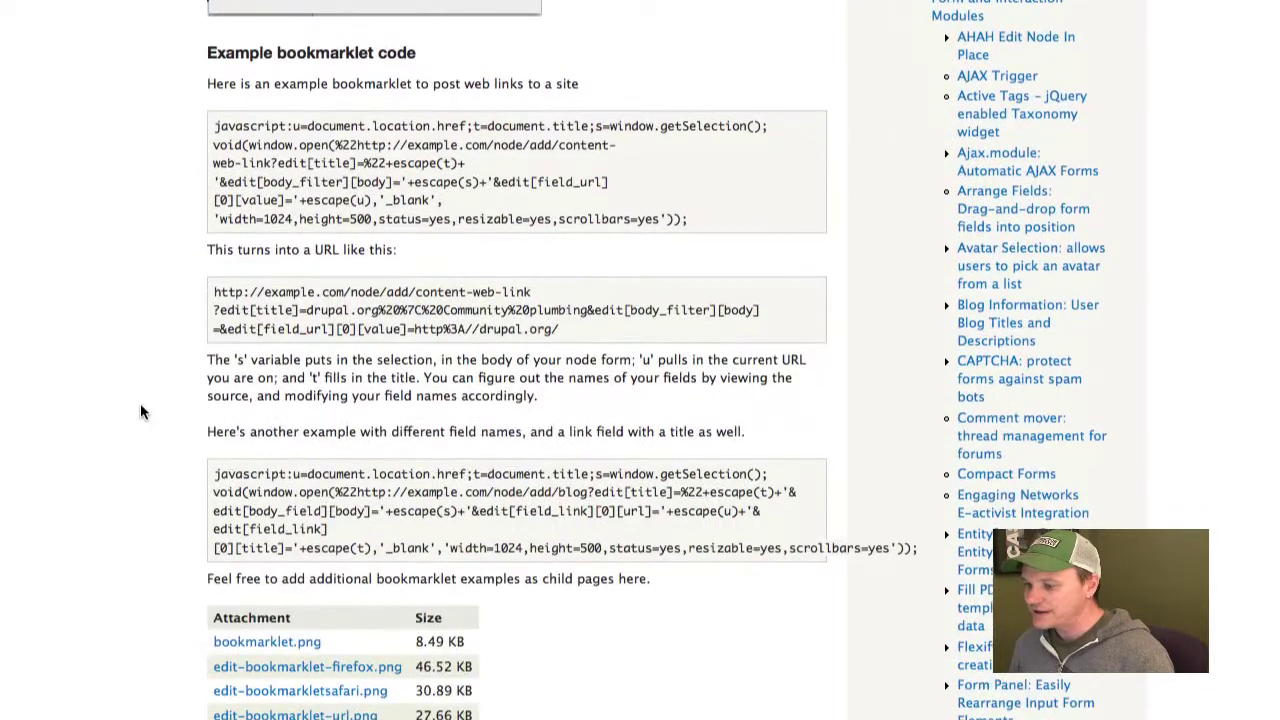
pyautogui.scroll(11, 140, 403)
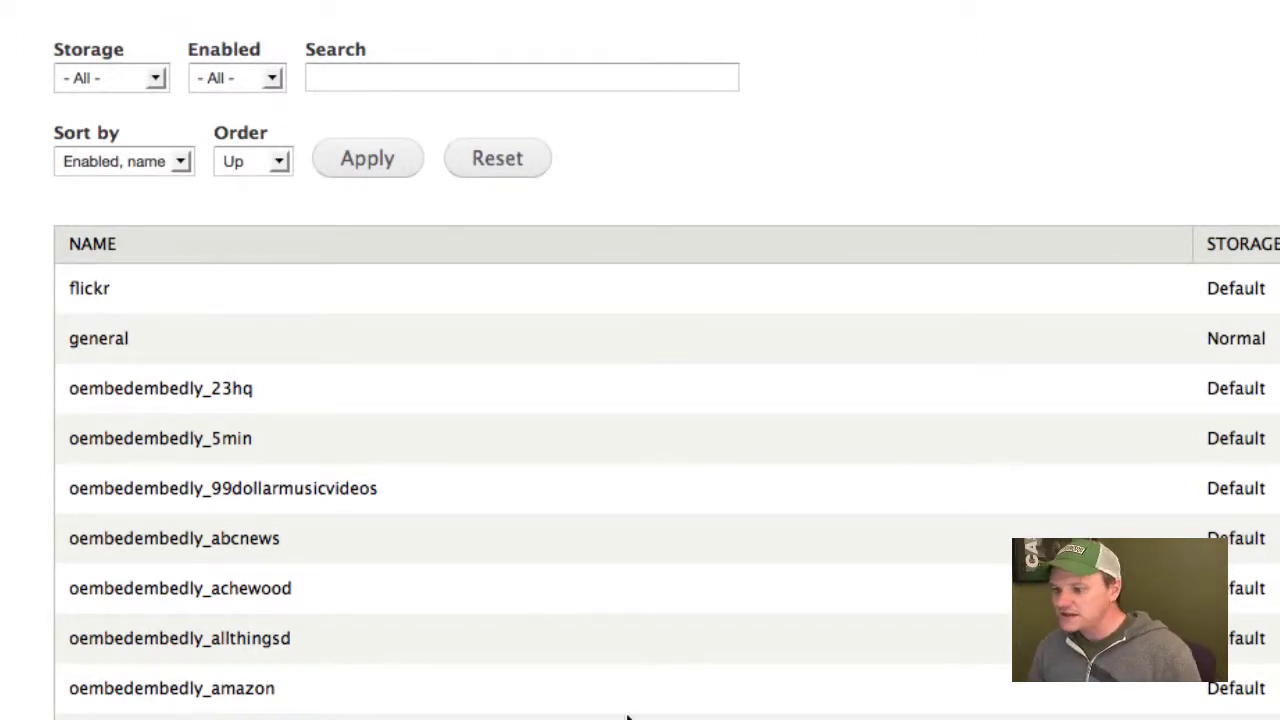
# Step: Examine the list of oEmbed providers, including the Embed.ly ones and the standard ones such as revision3 and twitter
pyautogui.scroll(-10, 628, 716)
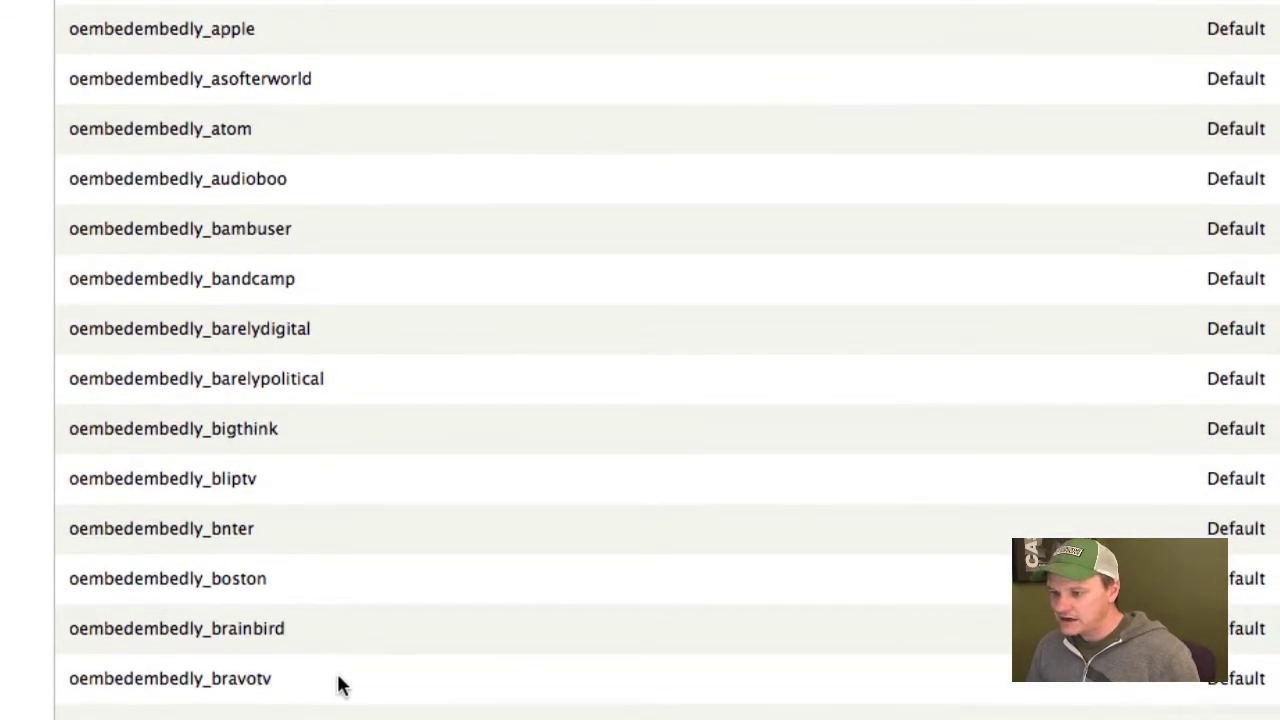
pyautogui.scroll(-3, 310, 670)
pyautogui.scroll(-1, 297, 663)
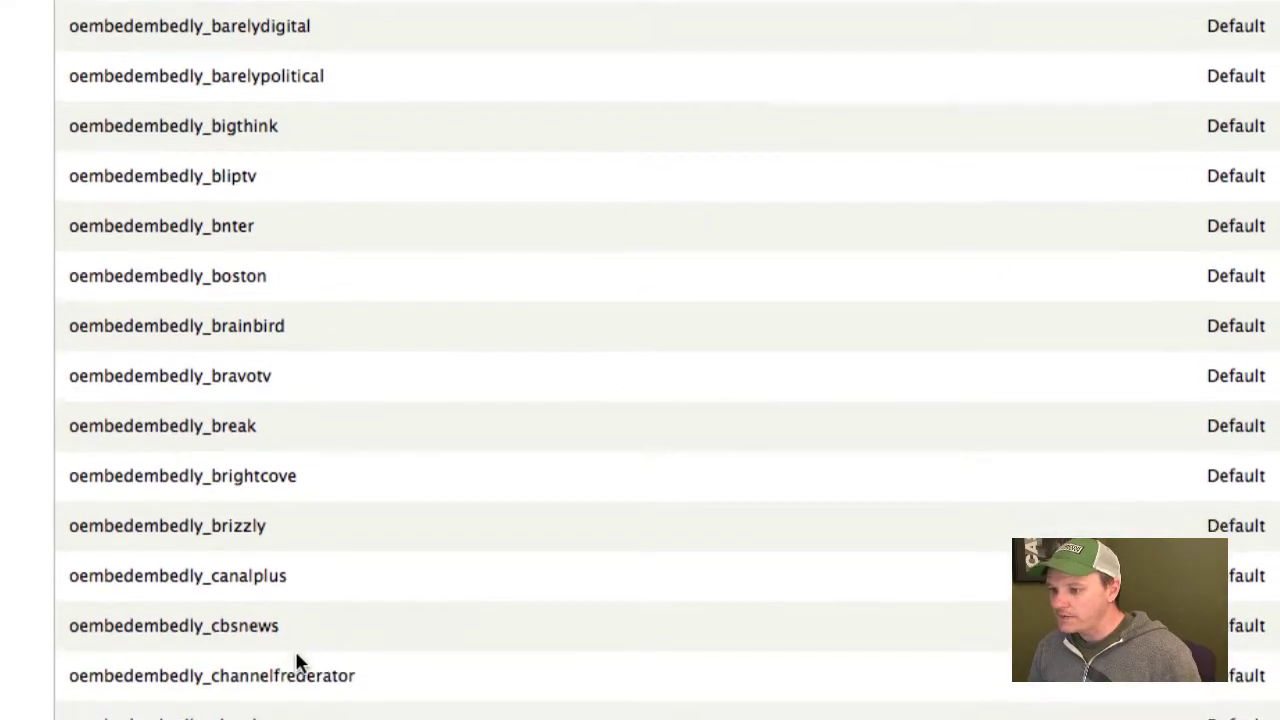
pyautogui.moveTo(70, 421); pyautogui.dragTo(258, 421)
pyautogui.click(283, 451)
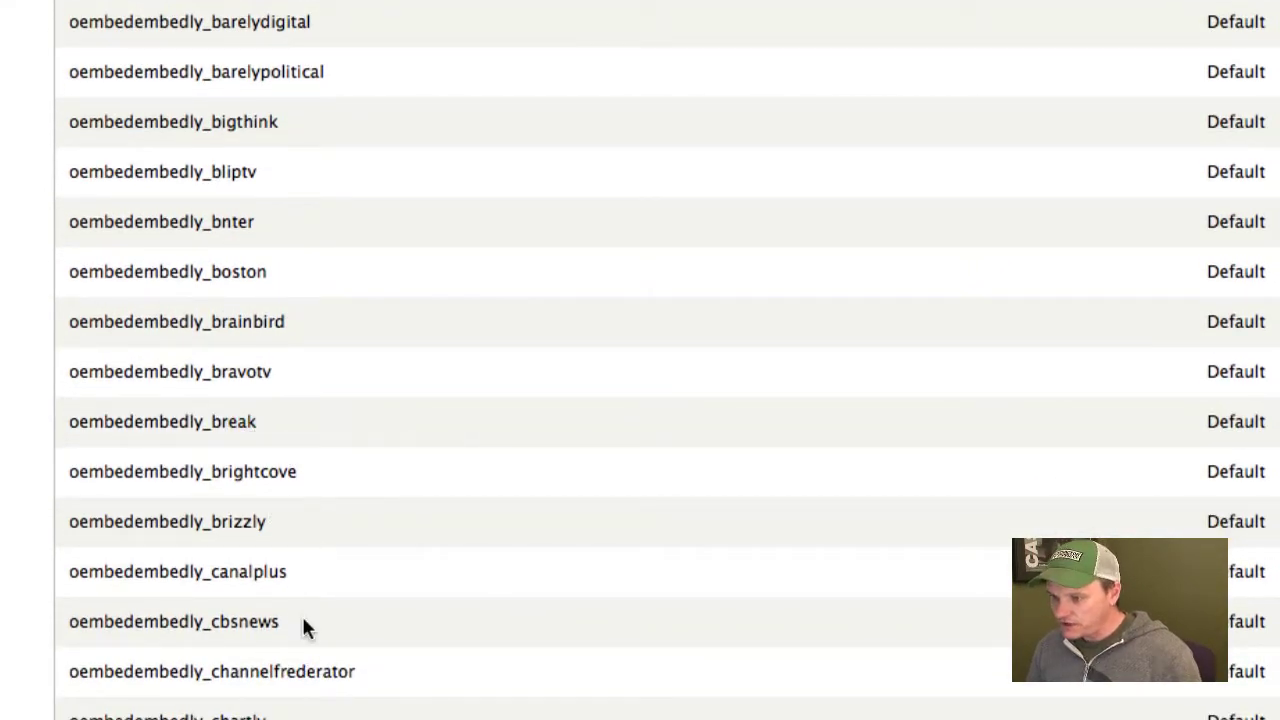
pyautogui.moveTo(303, 622); pyautogui.dragTo(75, 625)
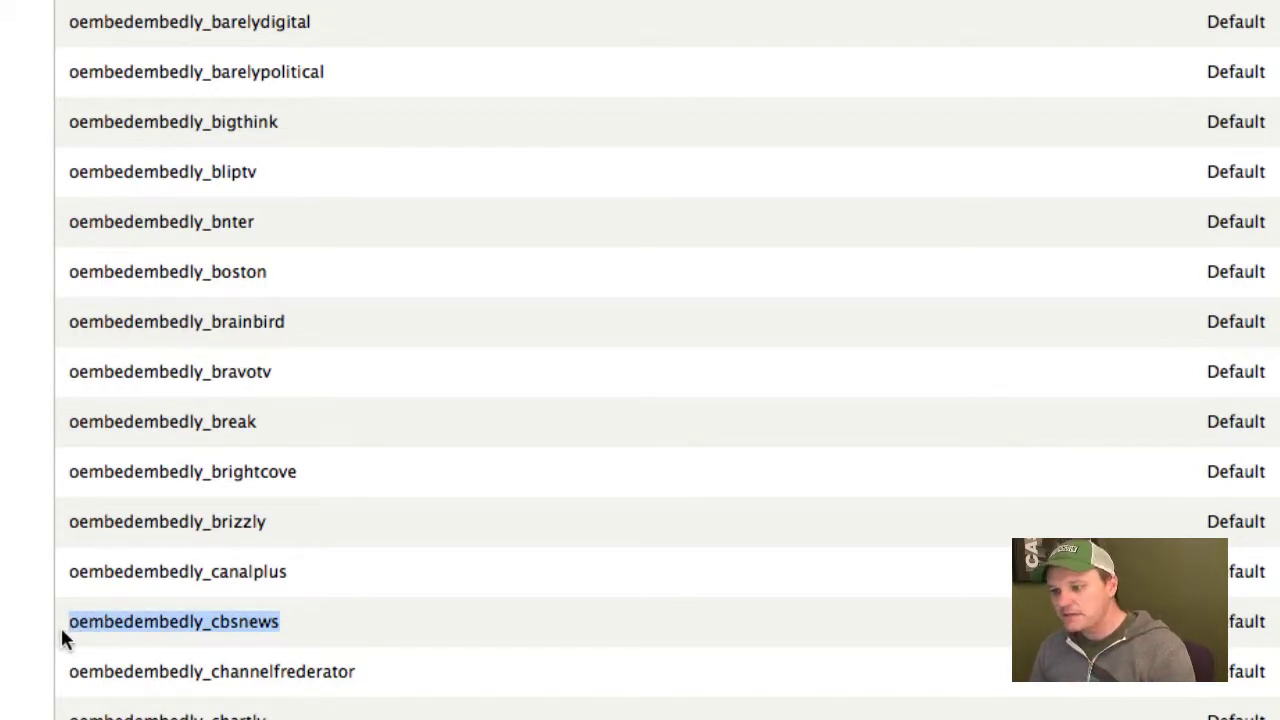
pyautogui.scroll(-1, 62, 632)
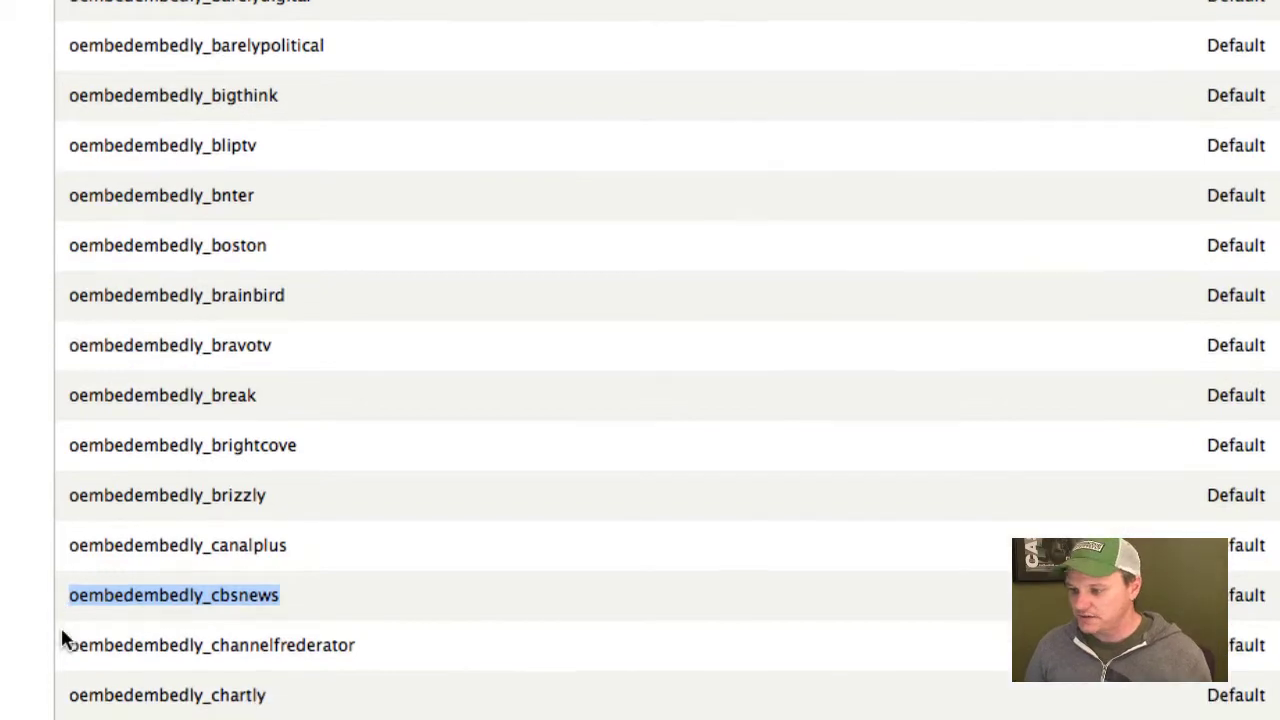
pyautogui.scroll(-12, 250, 695)
pyautogui.scroll(-20, 243, 710)
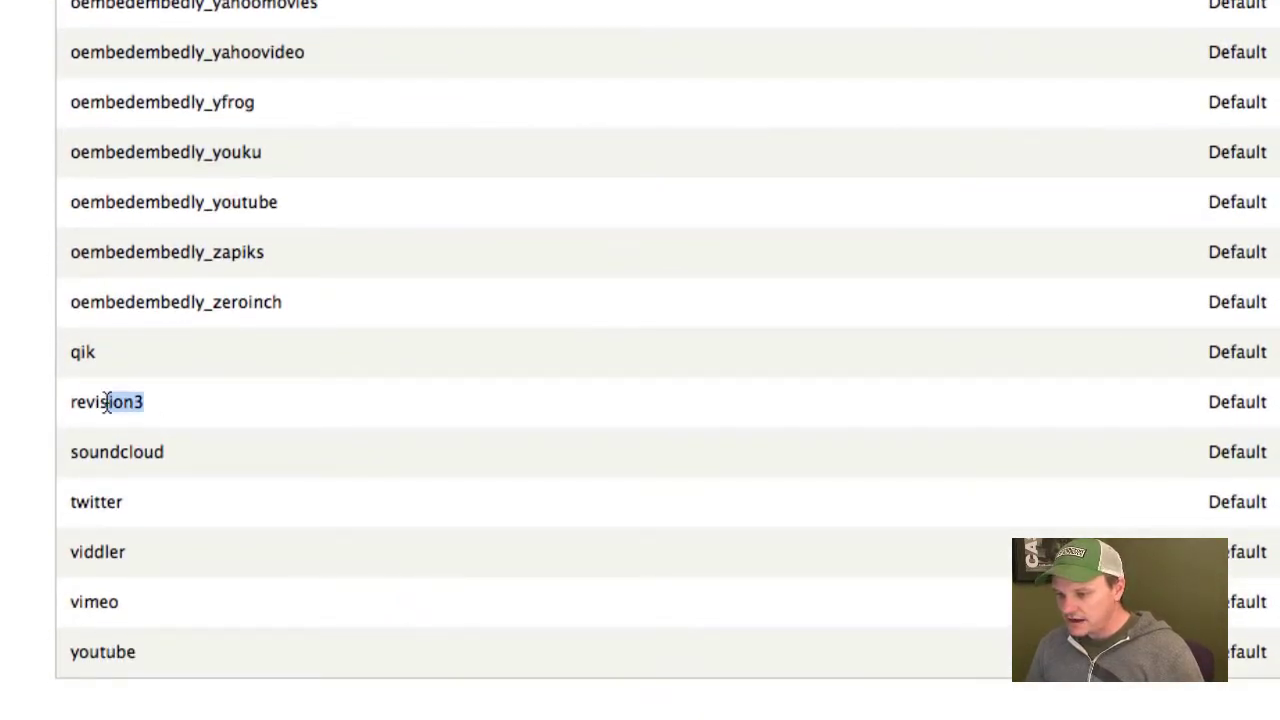
pyautogui.moveTo(107, 401); pyautogui.dragTo(77, 408)
pyautogui.click(80, 412)
pyautogui.moveTo(88, 505); pyautogui.dragTo(68, 502)
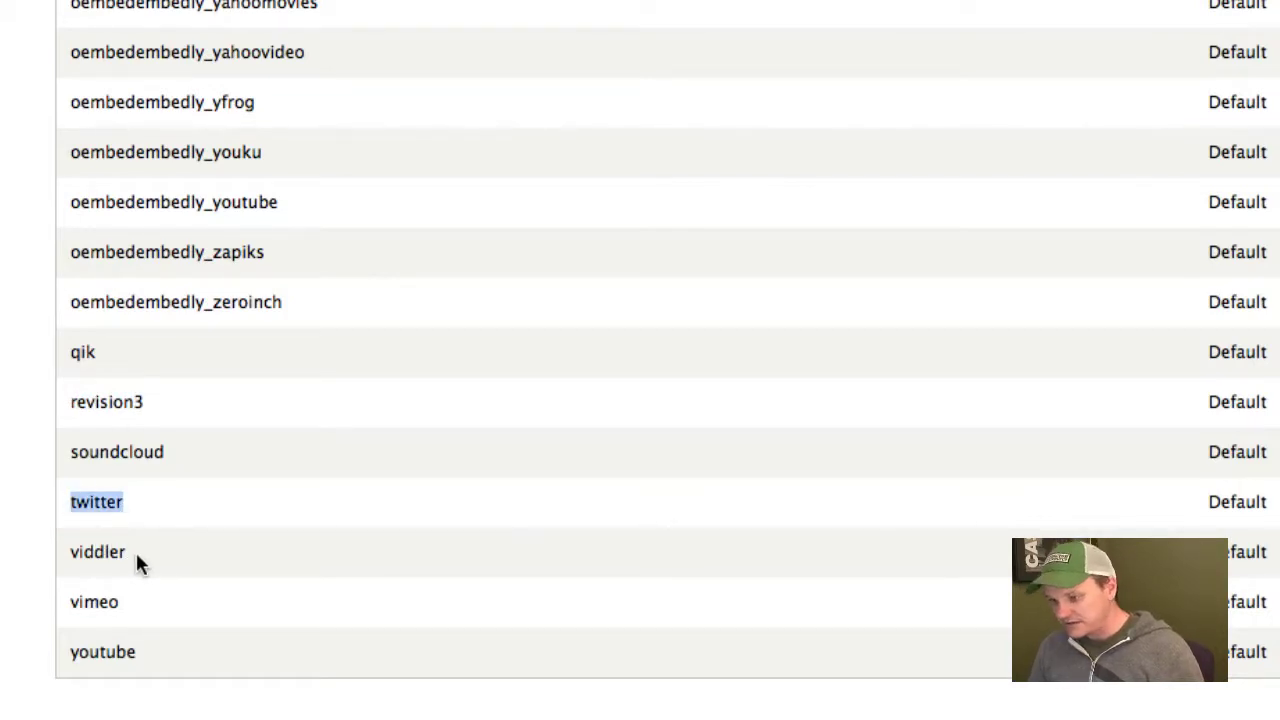
pyautogui.scroll(20, 157, 474)
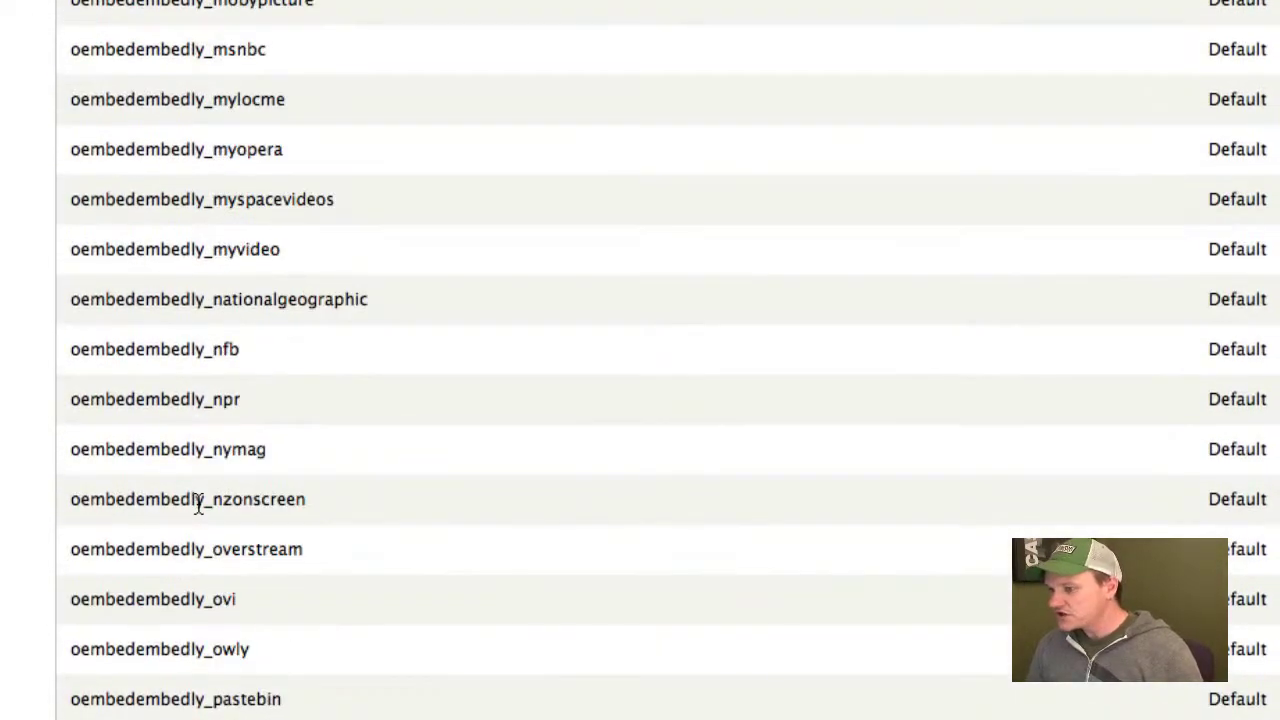
pyautogui.scroll(15, 198, 505)
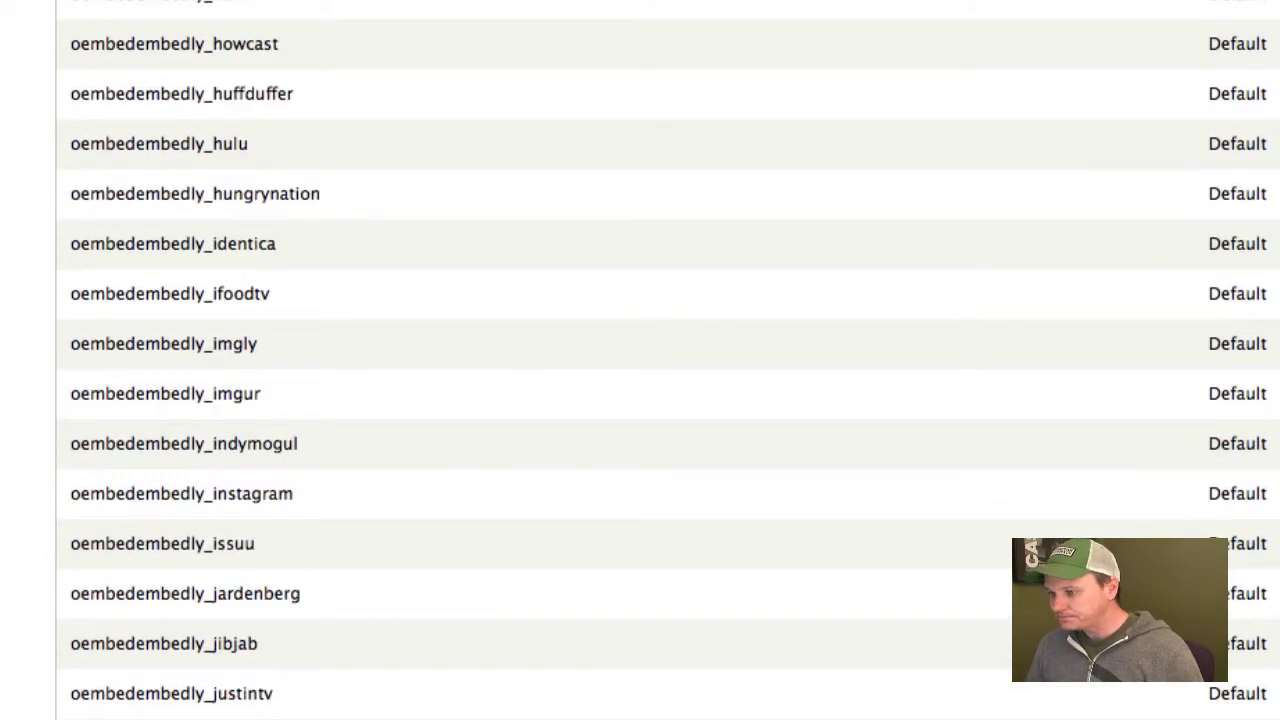
pyautogui.scroll(10, 640, 360)
# Step: Open the oembedembedly_grindtv provider for editing and inspect its endpoint URL
pyautogui.click(833, 568)
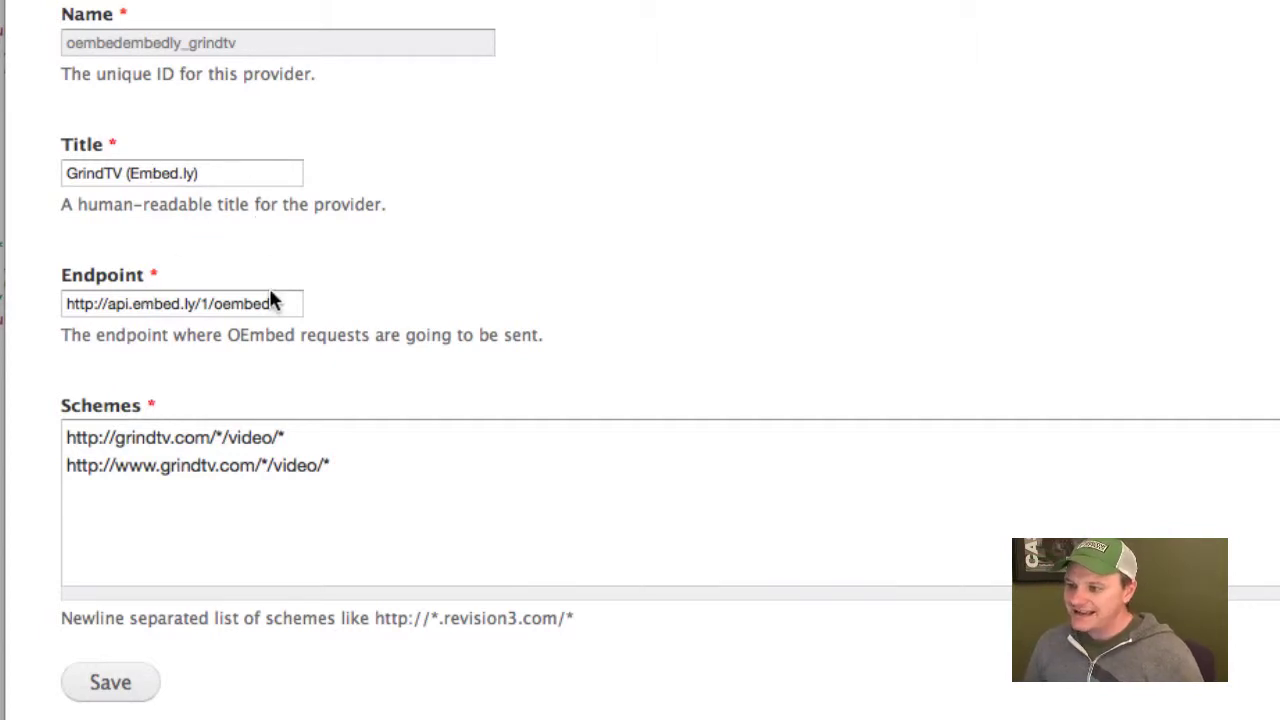
pyautogui.moveTo(300, 303); pyautogui.dragTo(44, 305)
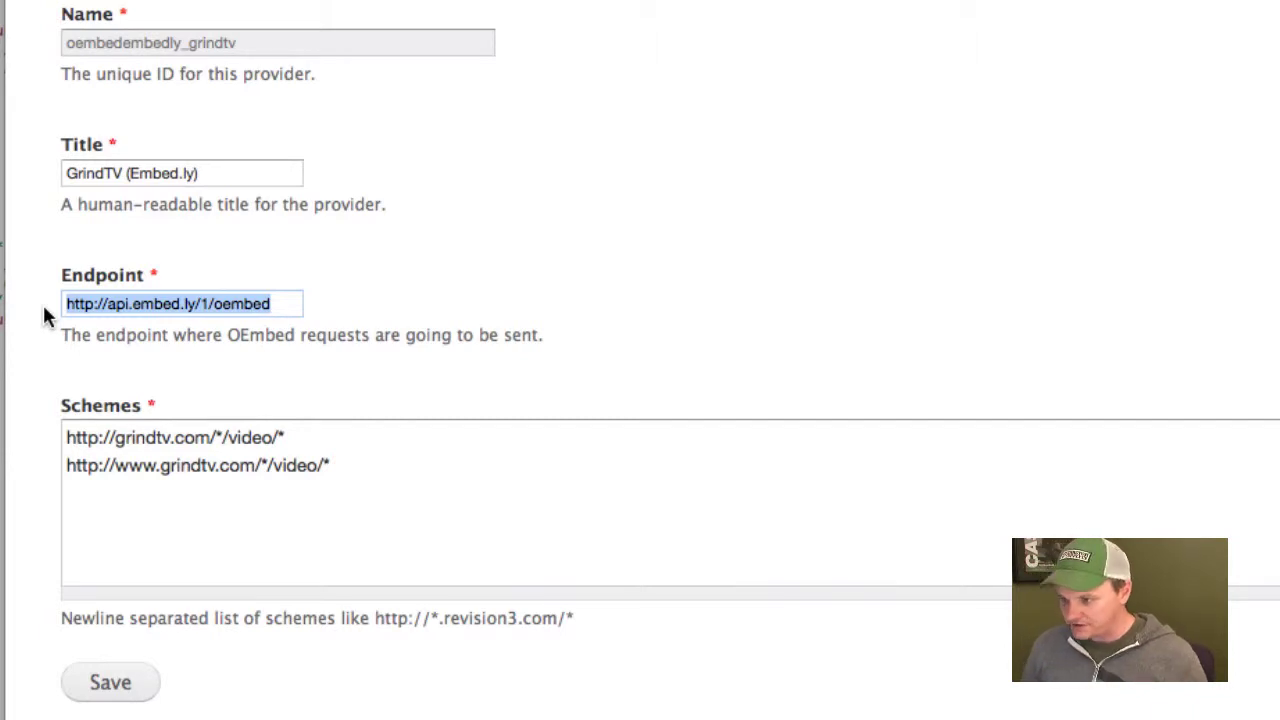
pyautogui.click(153, 304)
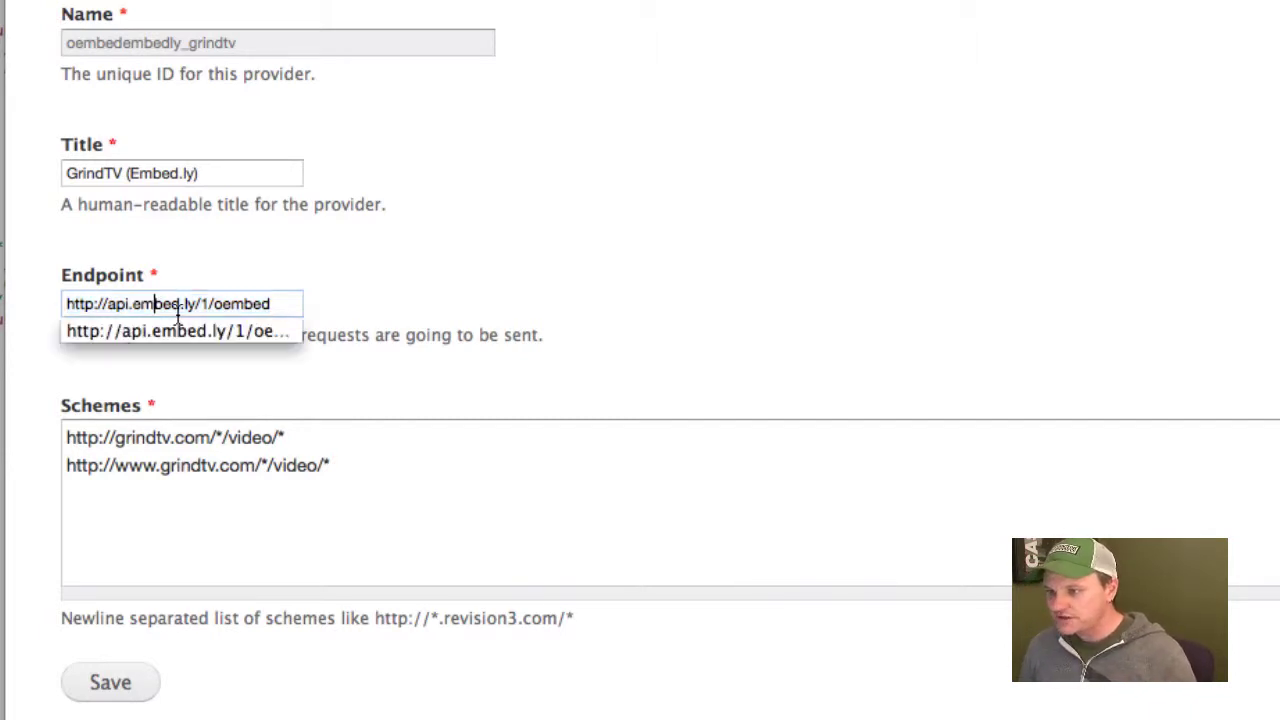
pyautogui.tripleClick(262, 302)
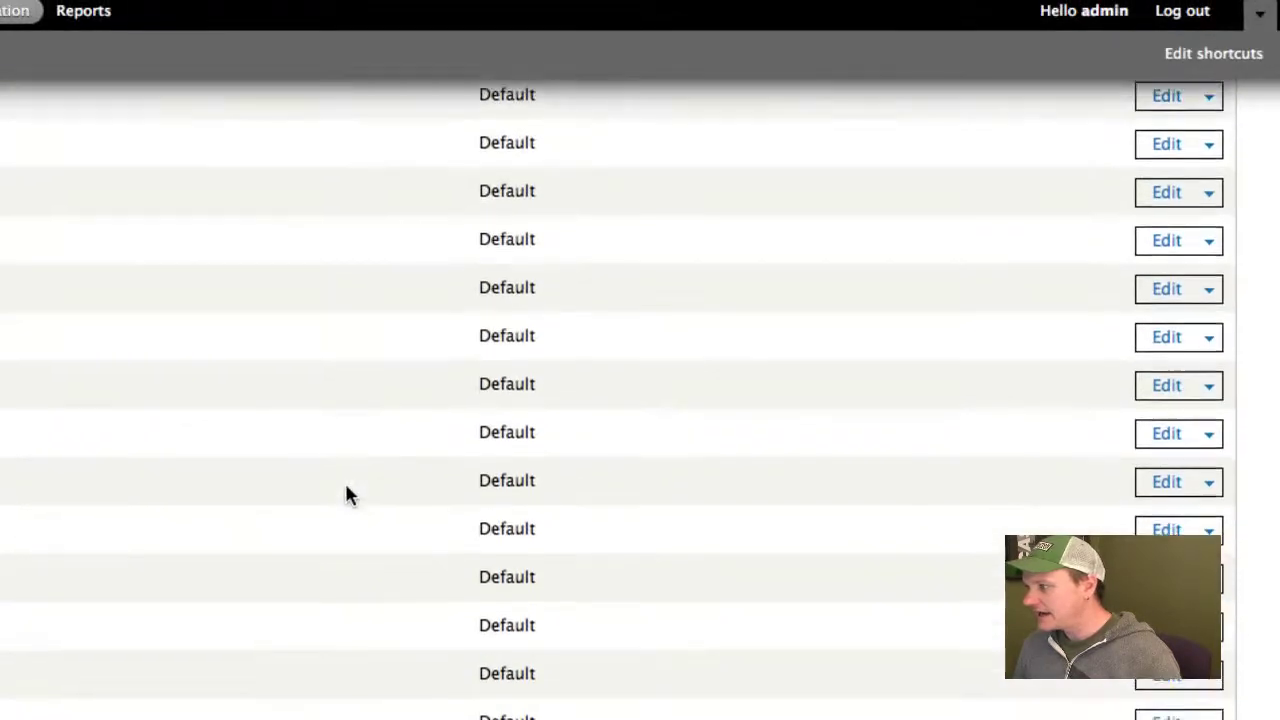
# Step: Open the oEmbed settings and check the available choices for the catch all provider
pyautogui.scroll(5, 346, 494)
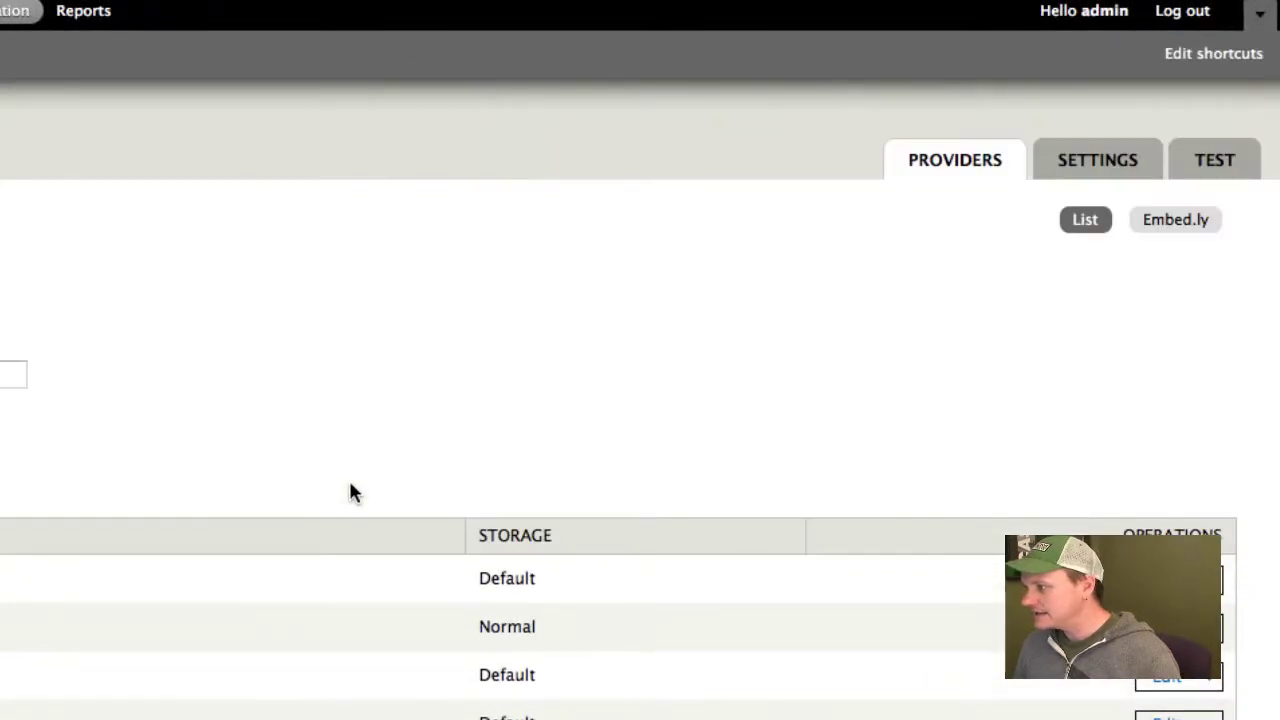
pyautogui.click(1097, 165)
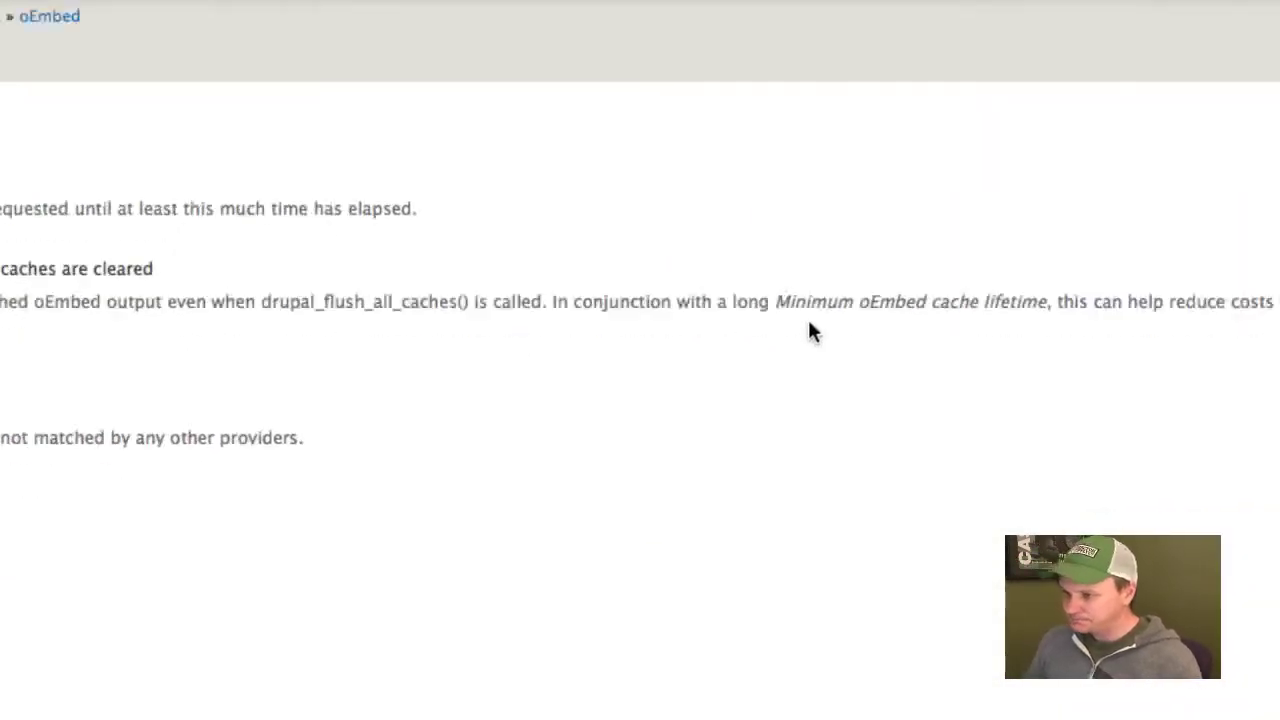
pyautogui.click(545, 225)
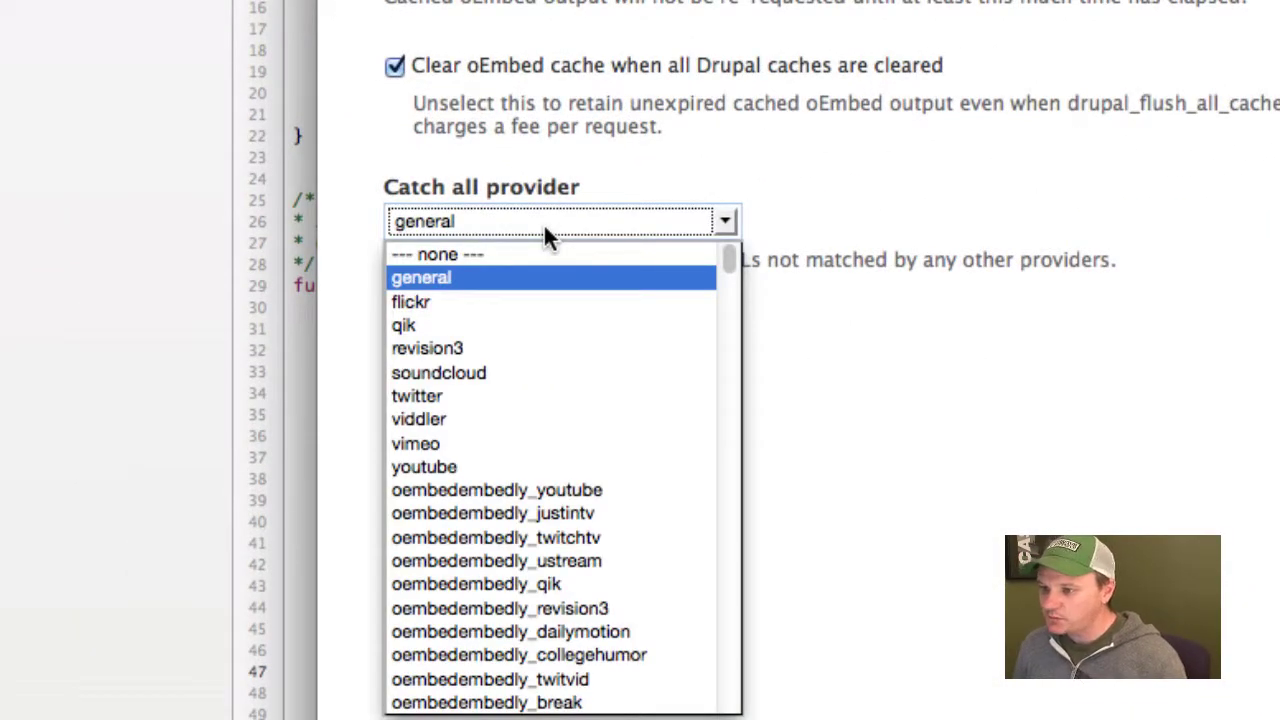
pyautogui.click(546, 234)
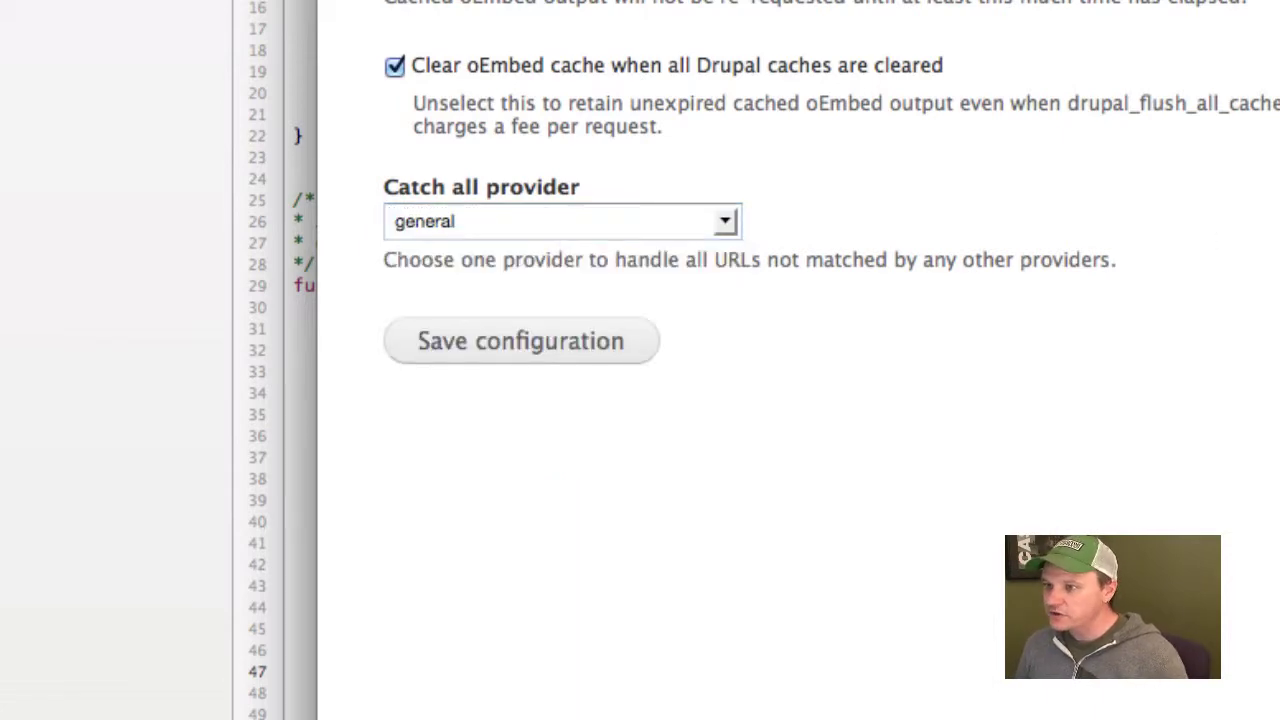
# Step: Open the general provider from the providers list and inspect its endpoint and schemes
pyautogui.click(634, 12)
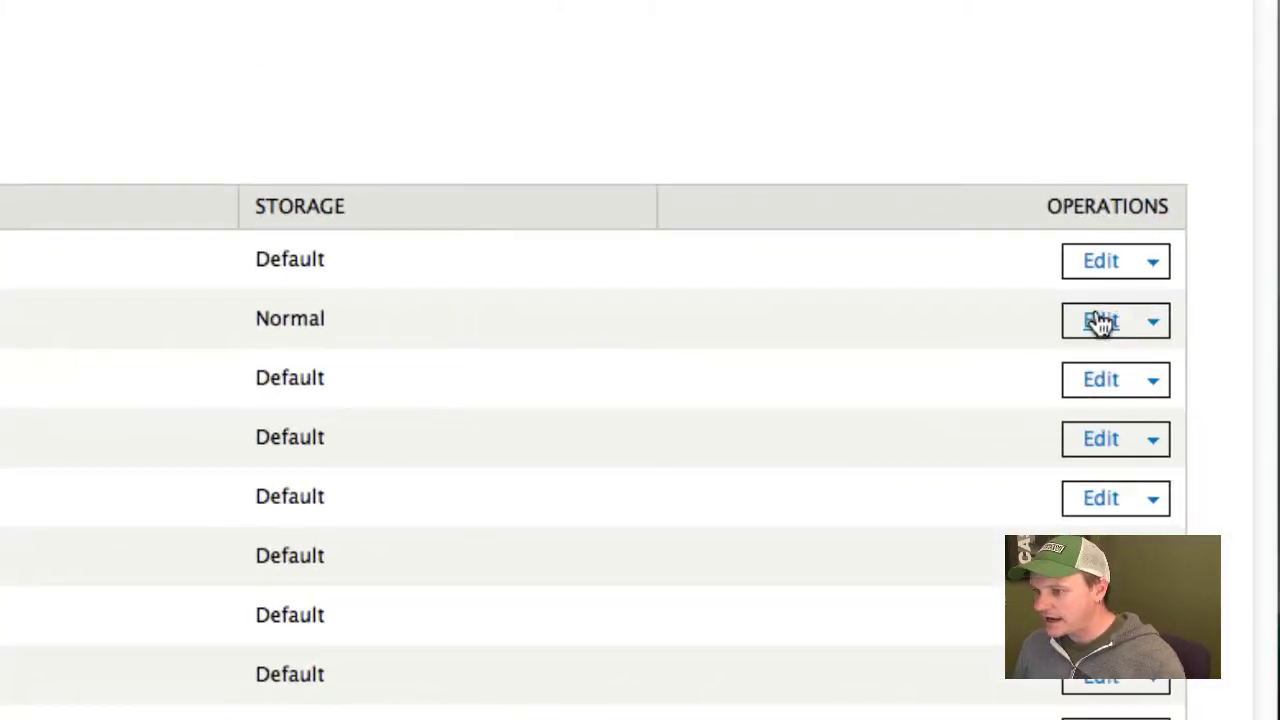
pyautogui.click(1155, 323)
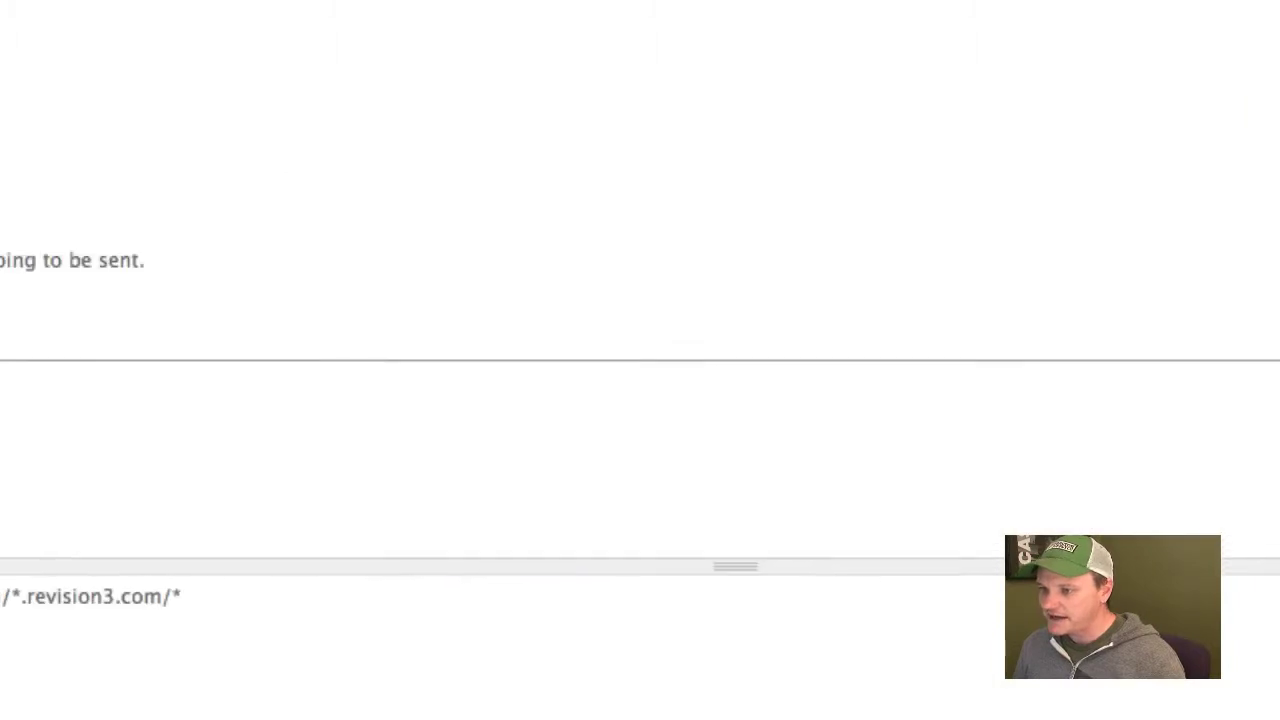
pyautogui.moveTo(654, 268); pyautogui.dragTo(333, 272)
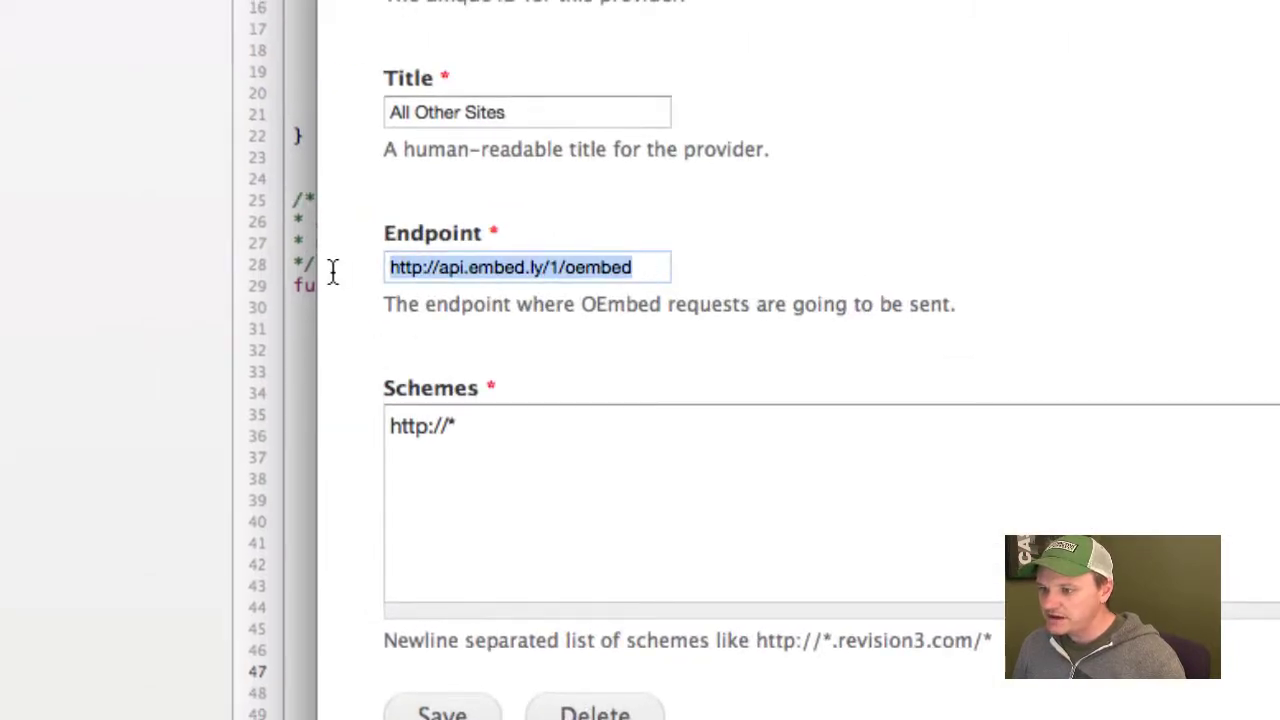
pyautogui.click(500, 446)
pyautogui.moveTo(500, 446); pyautogui.dragTo(331, 418)
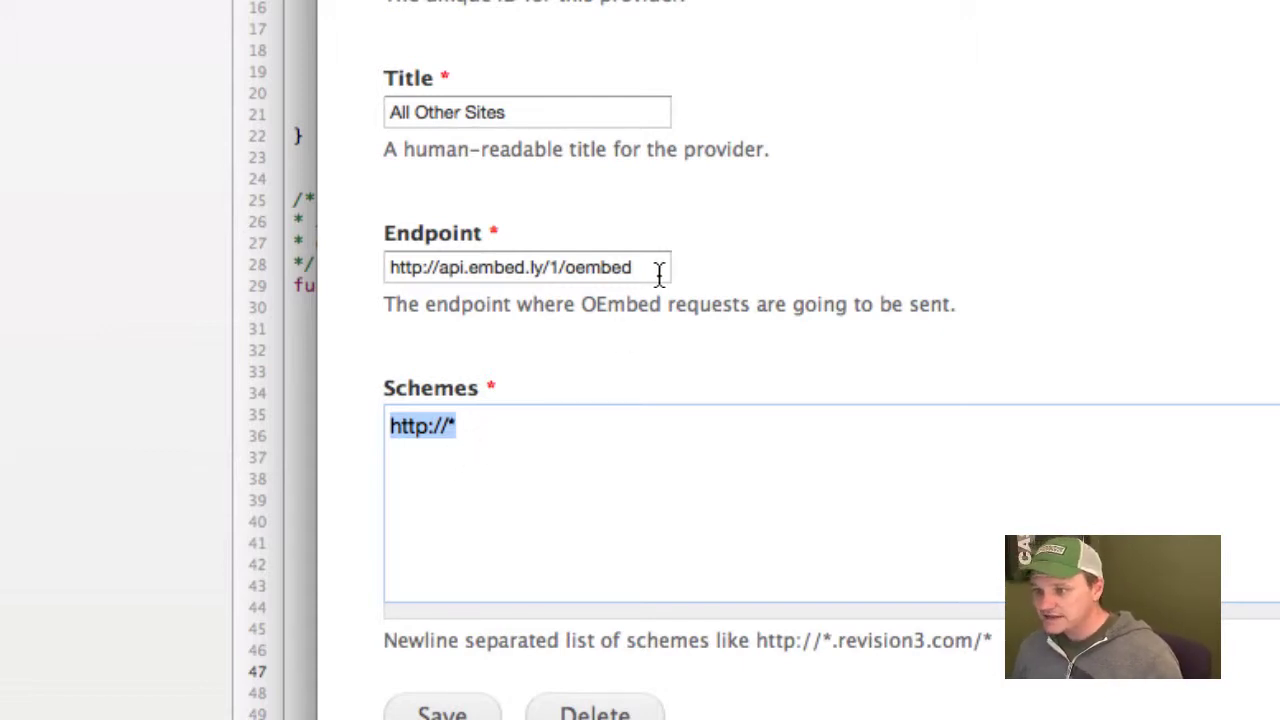
pyautogui.moveTo(660, 268); pyautogui.dragTo(383, 266)
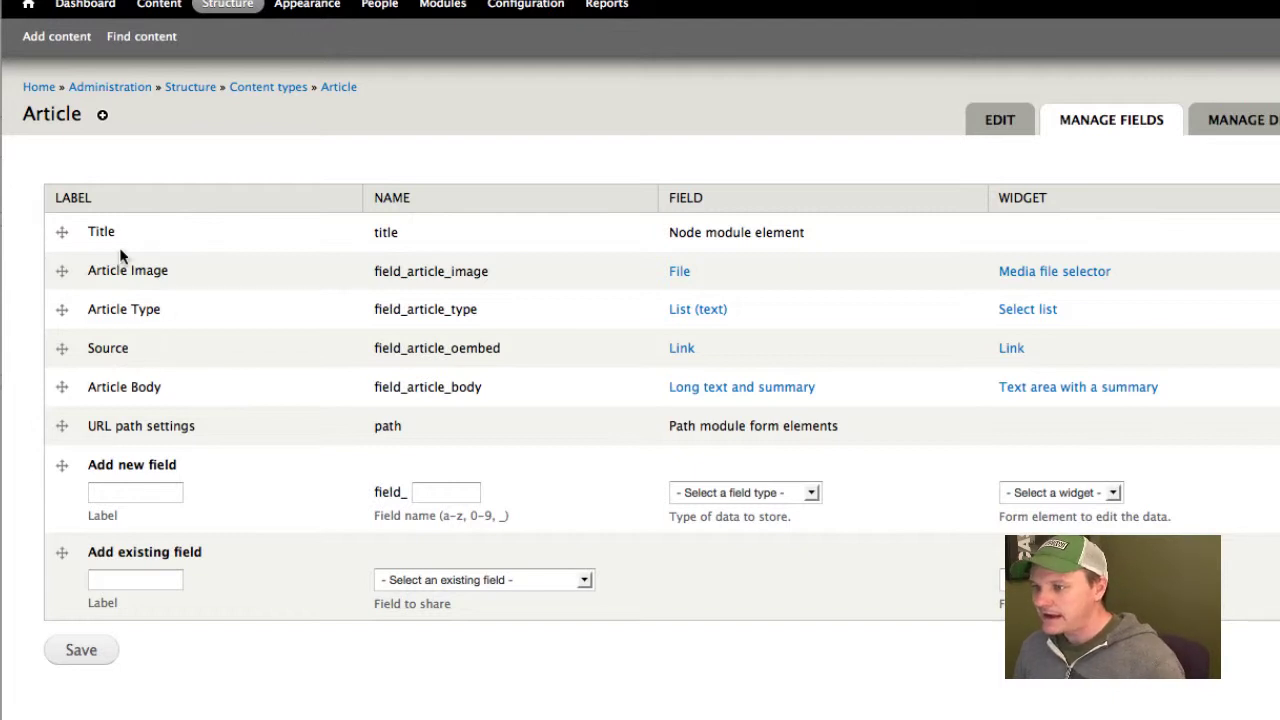
# Step: Review the Article content type's image, type, source and body fields
pyautogui.moveTo(170, 272); pyautogui.dragTo(95, 274)
pyautogui.click(130, 284)
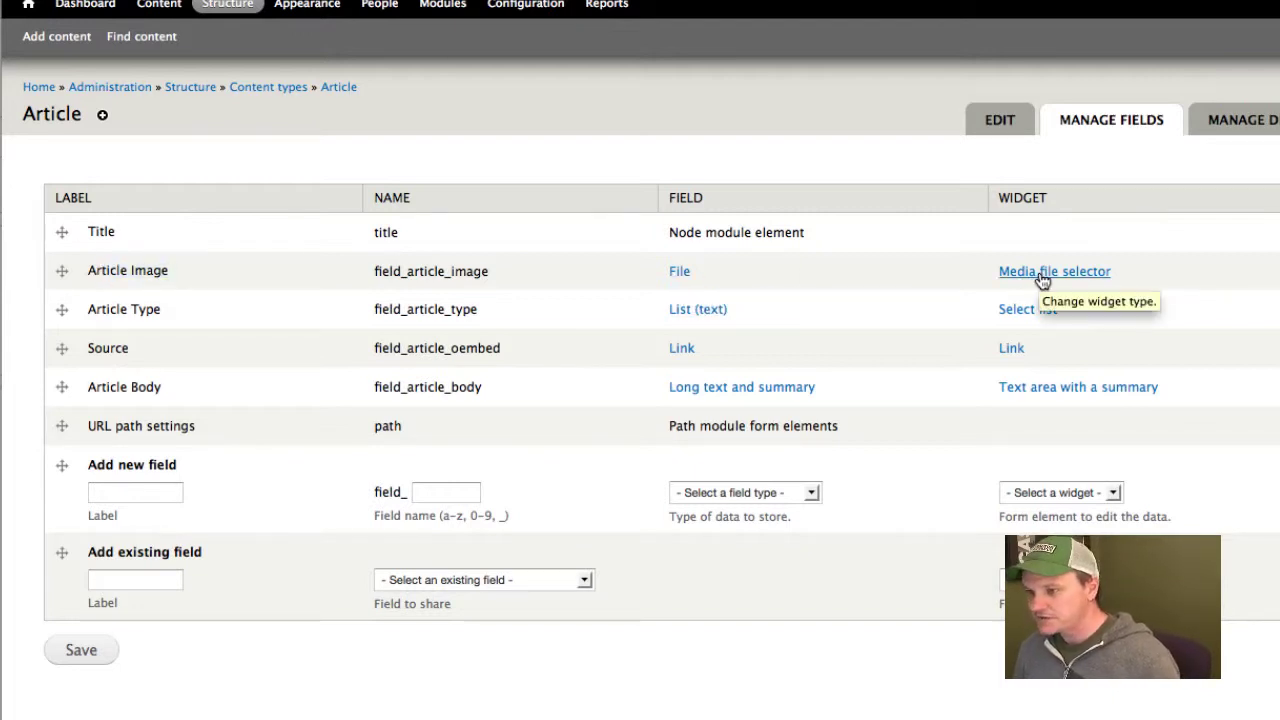
pyautogui.moveTo(176, 307); pyautogui.dragTo(108, 317)
pyautogui.click(108, 317)
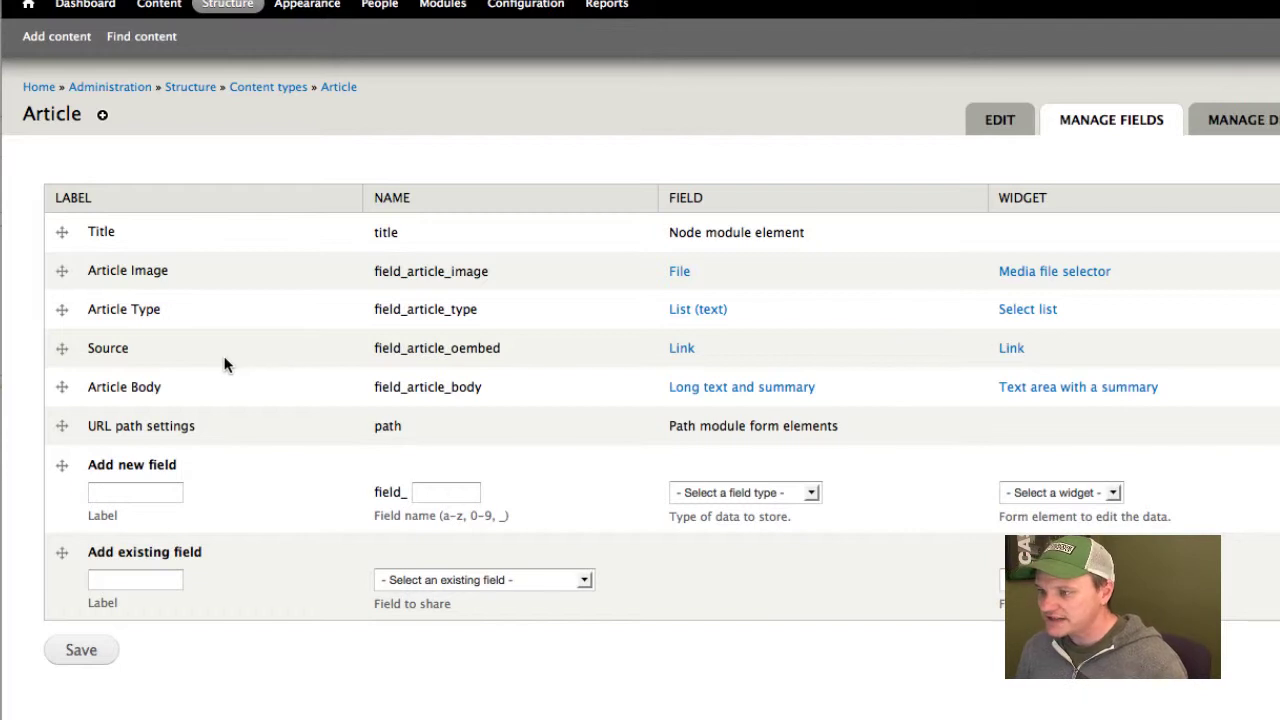
pyautogui.moveTo(103, 350); pyautogui.dragTo(90, 350)
pyautogui.click(105, 354)
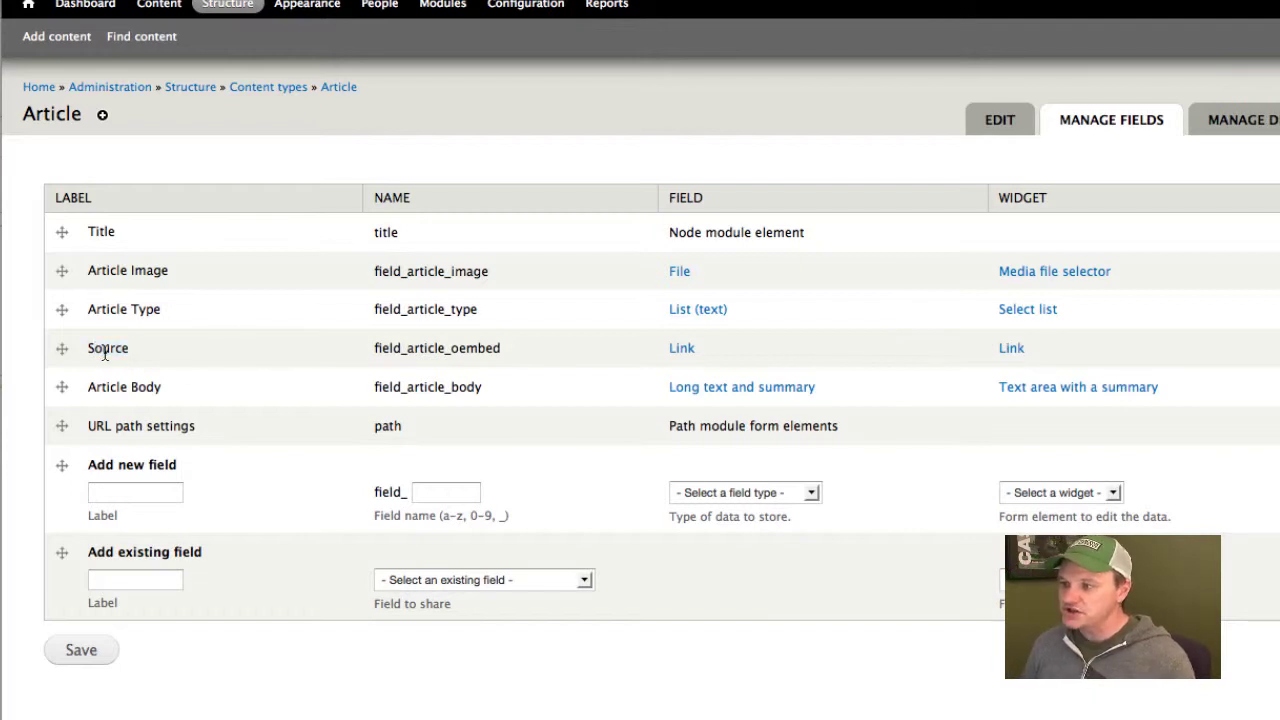
pyautogui.moveTo(167, 388); pyautogui.dragTo(93, 393)
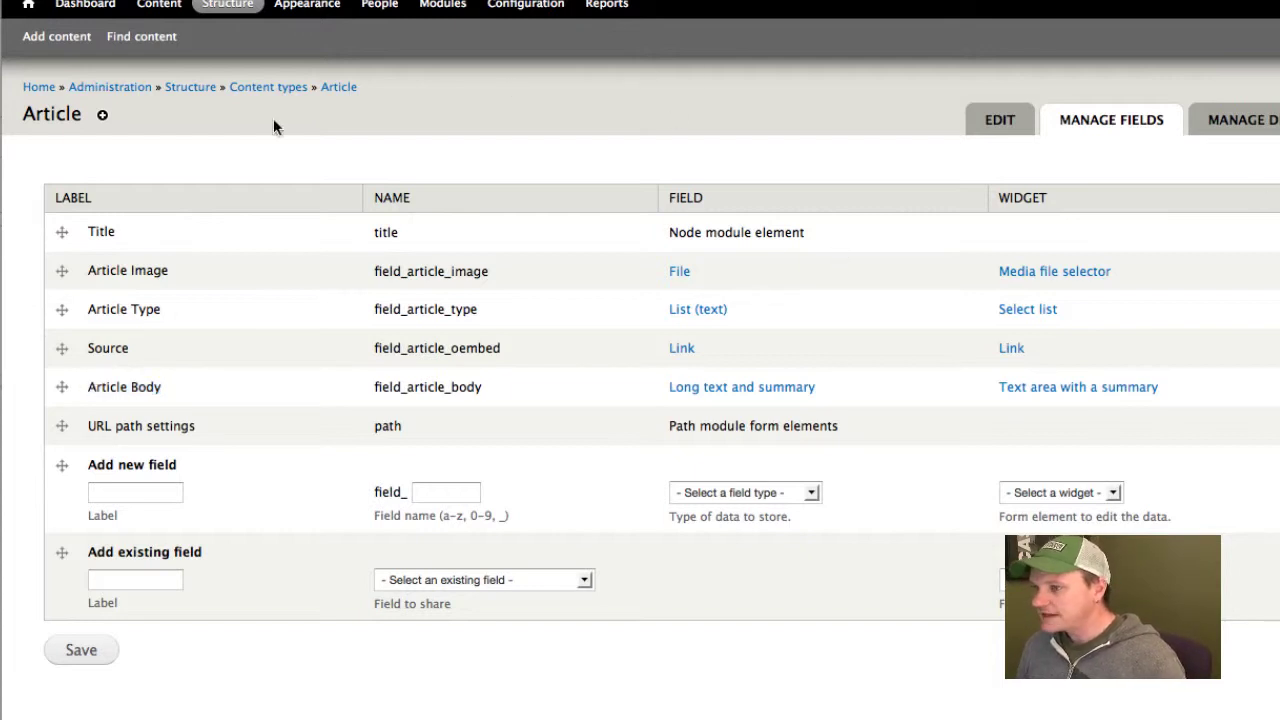
# Step: Open a blank Article creation form and examine its title, article type options and source field
pyautogui.click(57, 38)
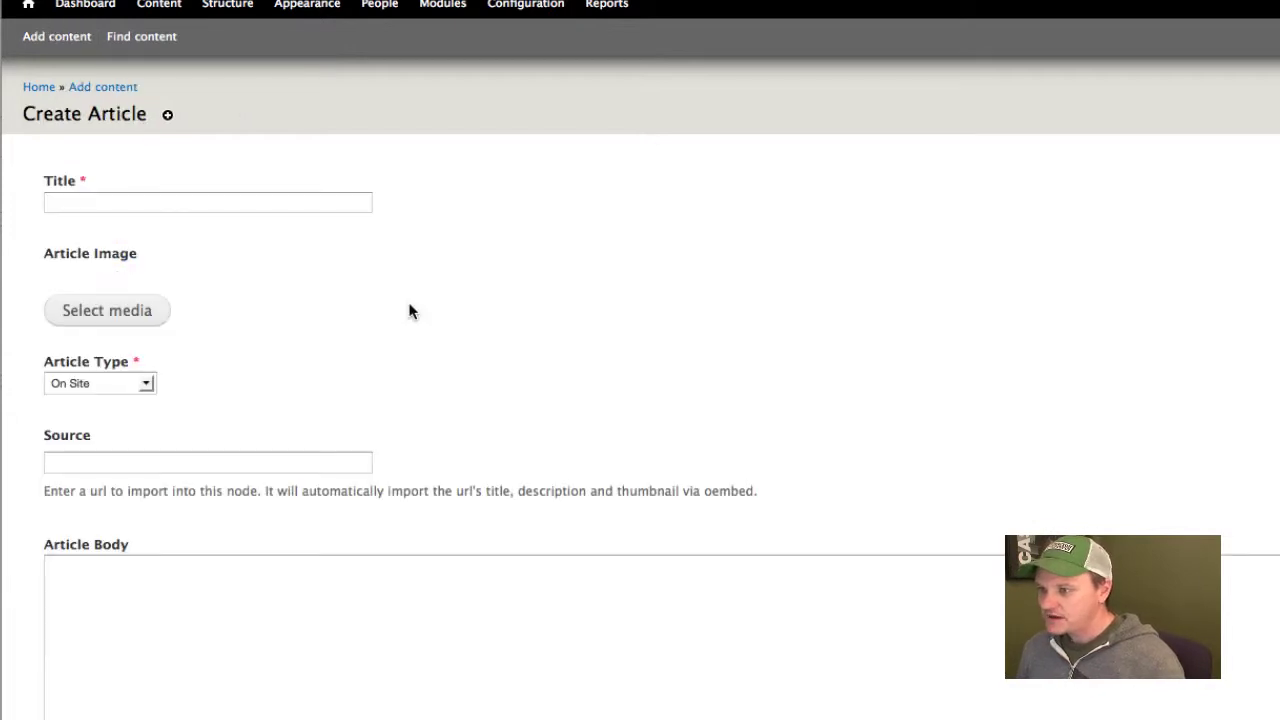
pyautogui.click(77, 201)
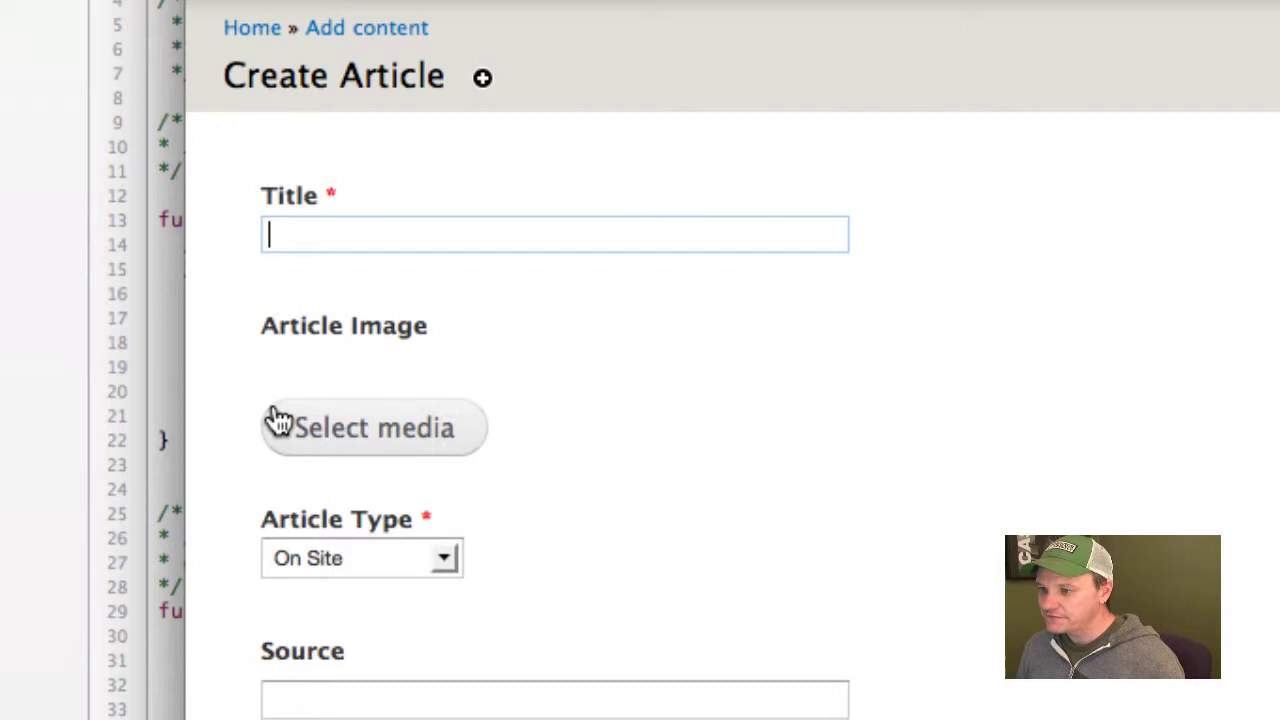
pyautogui.click(380, 551)
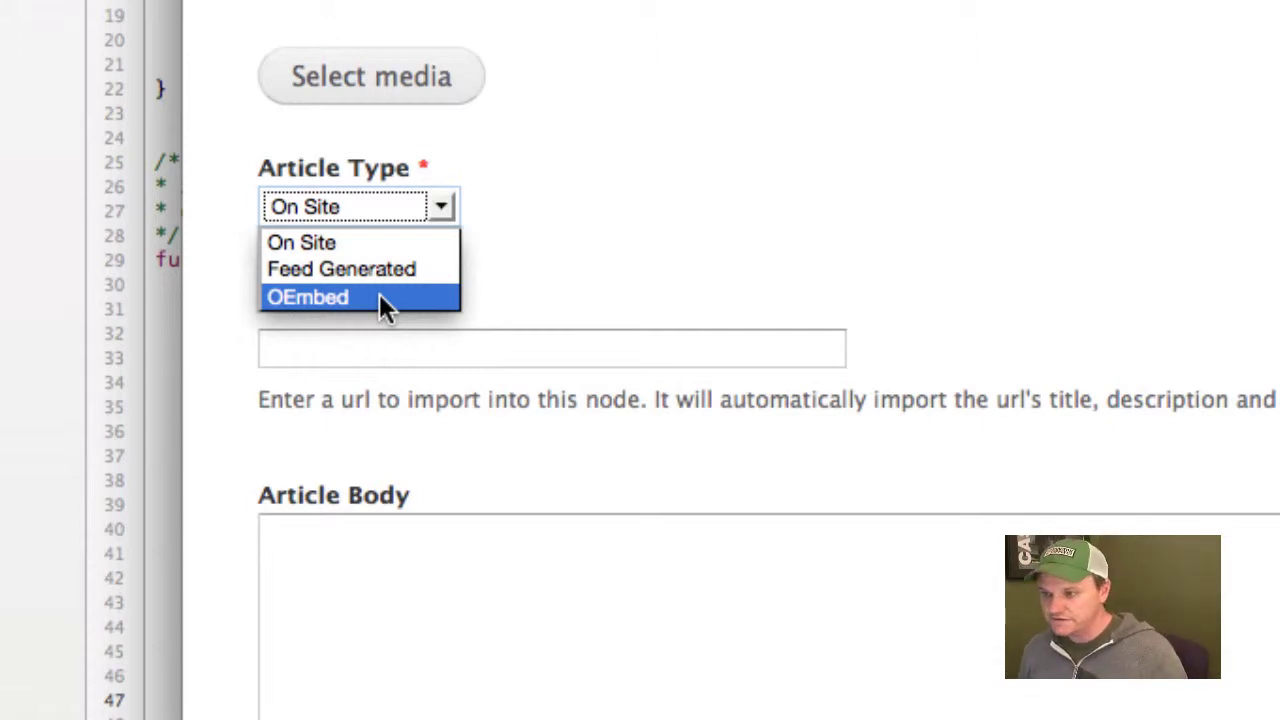
pyautogui.click(707, 240)
pyautogui.click(445, 352)
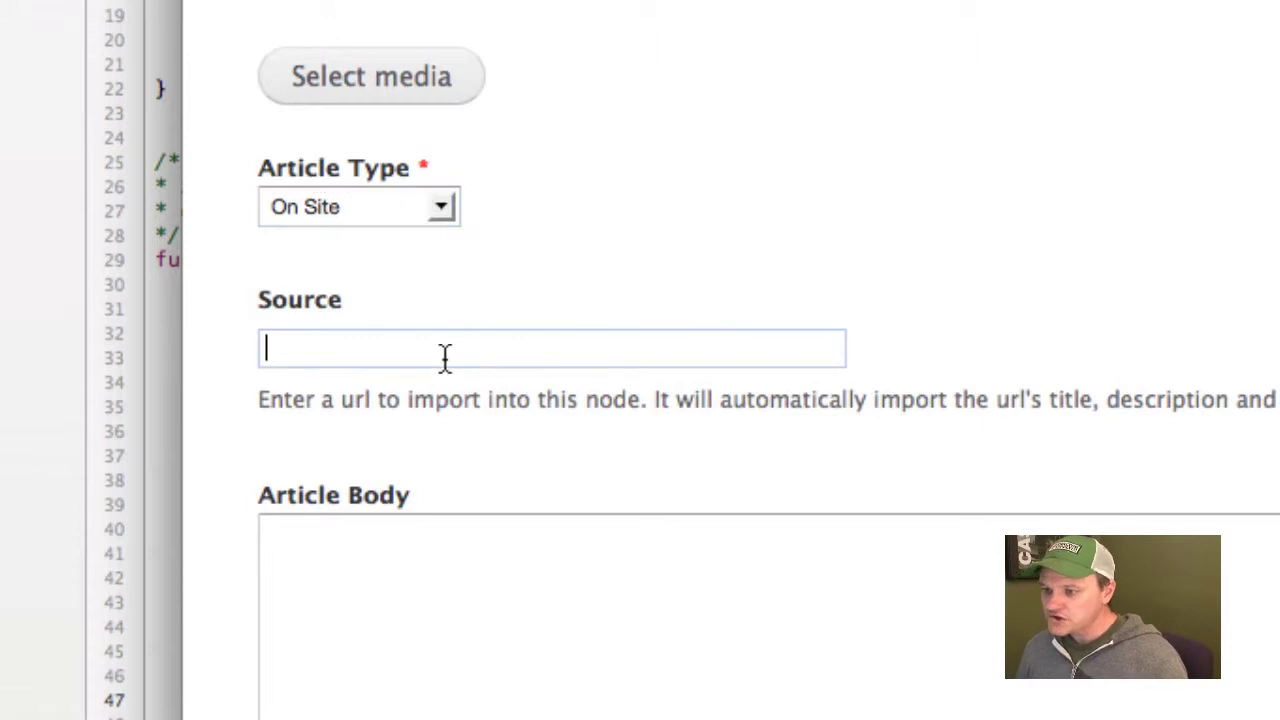
pyautogui.scroll(-5, 686, 560)
pyautogui.scroll(5, 691, 560)
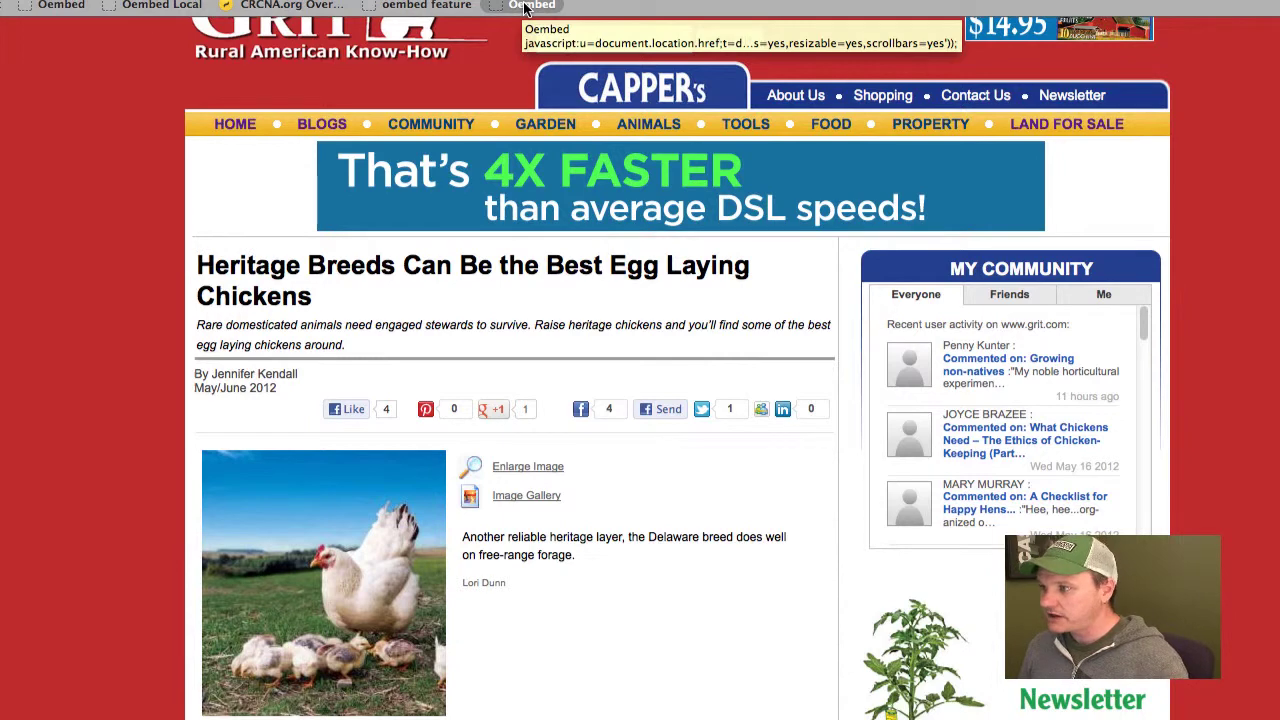
# Step: Run the Oembed bookmarklet on the GRIT heritage egg-laying chickens page to start a prefilled Article
pyautogui.click(527, 6)
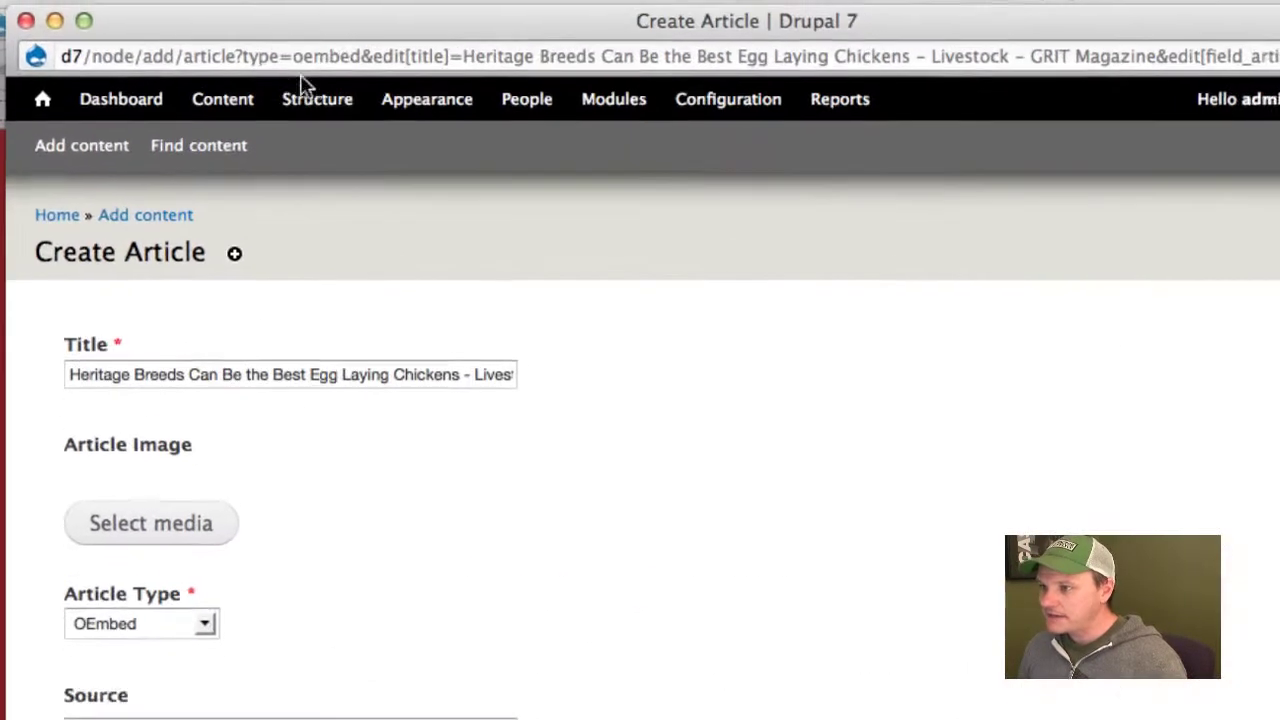
# Step: Inspect the prefilled form's address for the article path, type, title and body parameters passed by the bookmarklet
pyautogui.click(270, 56)
pyautogui.click(230, 56)
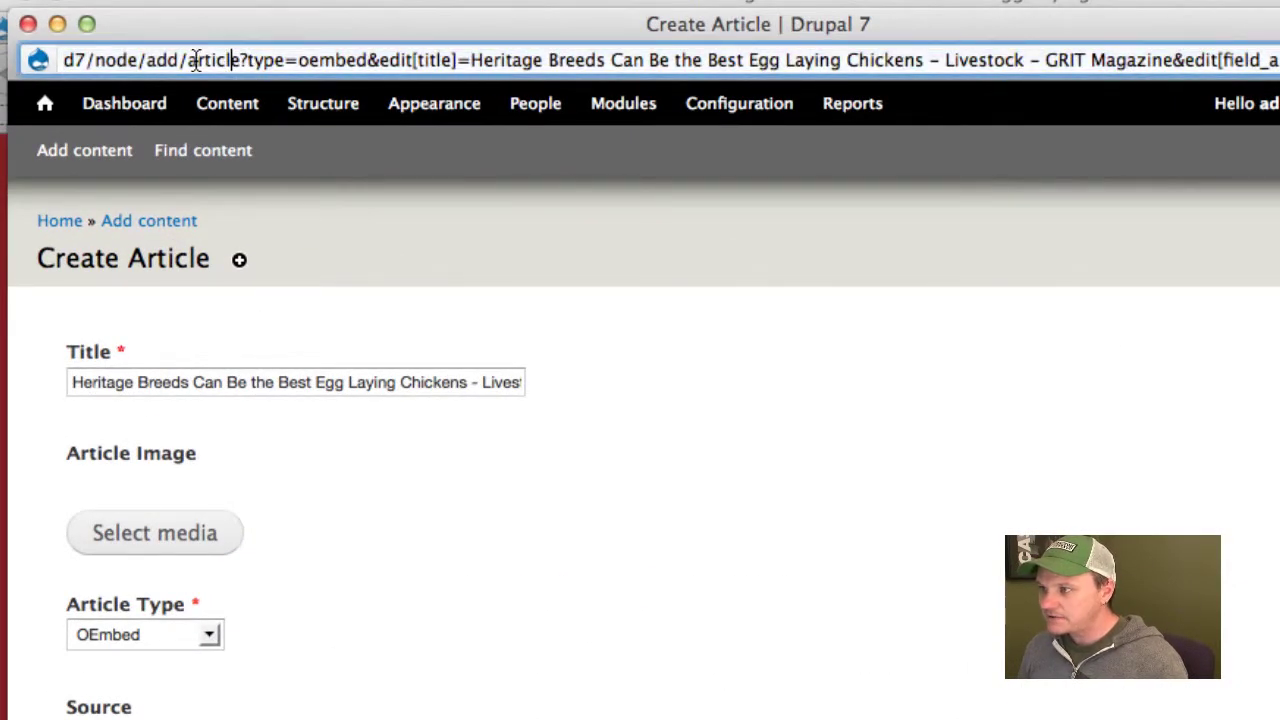
pyautogui.moveTo(191, 60); pyautogui.dragTo(762, 60)
pyautogui.click(710, 60)
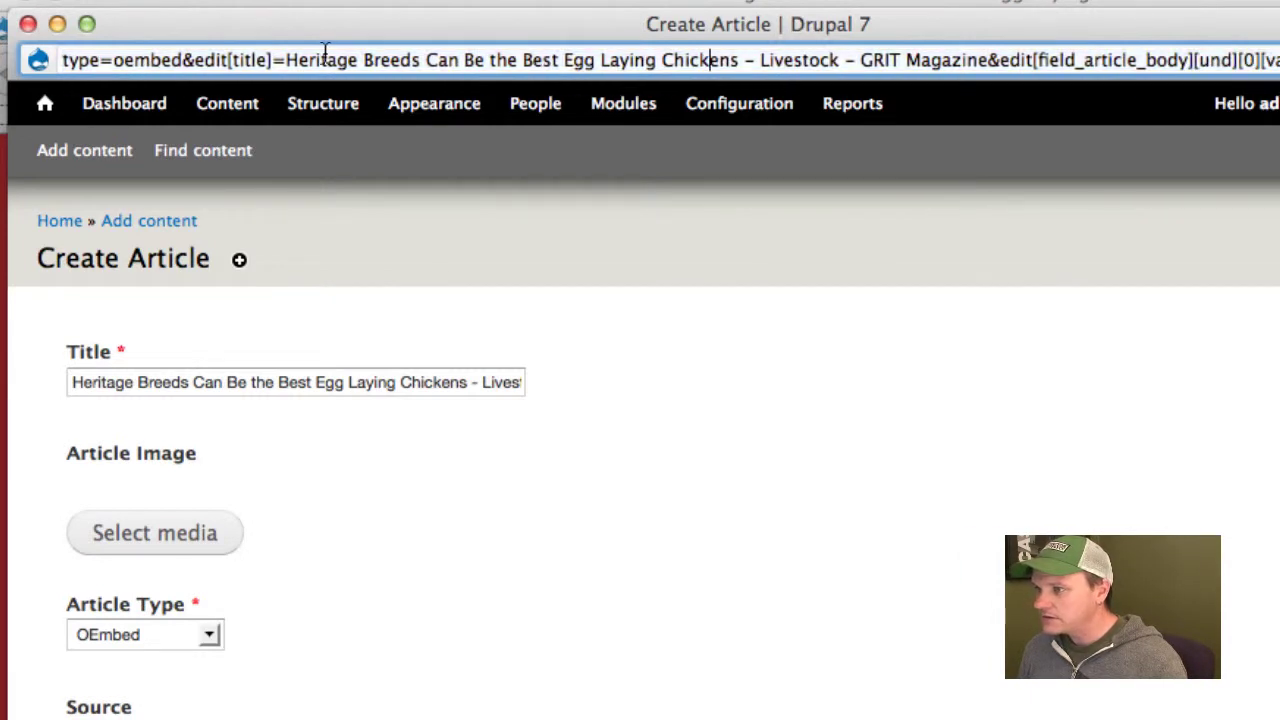
pyautogui.moveTo(230, 60)
pyautogui.mouseDown()
pyautogui.moveTo(60, 60)
pyautogui.moveTo(237, 60)
pyautogui.mouseUp()
pyautogui.click(169, 62)
pyautogui.click(234, 60)
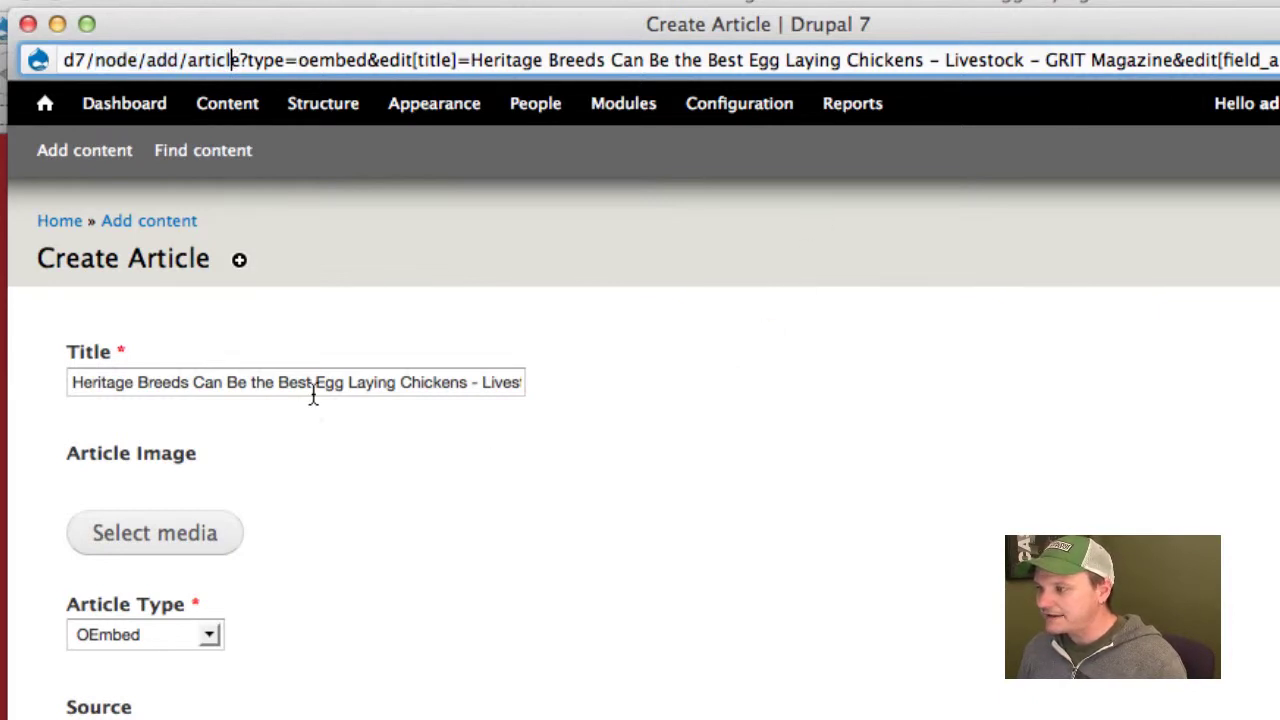
# Step: Examine the prefilled title and source URL on the Article form, along with the article body field
pyautogui.moveTo(143, 377); pyautogui.dragTo(542, 379)
pyautogui.scroll(-5, 453, 254)
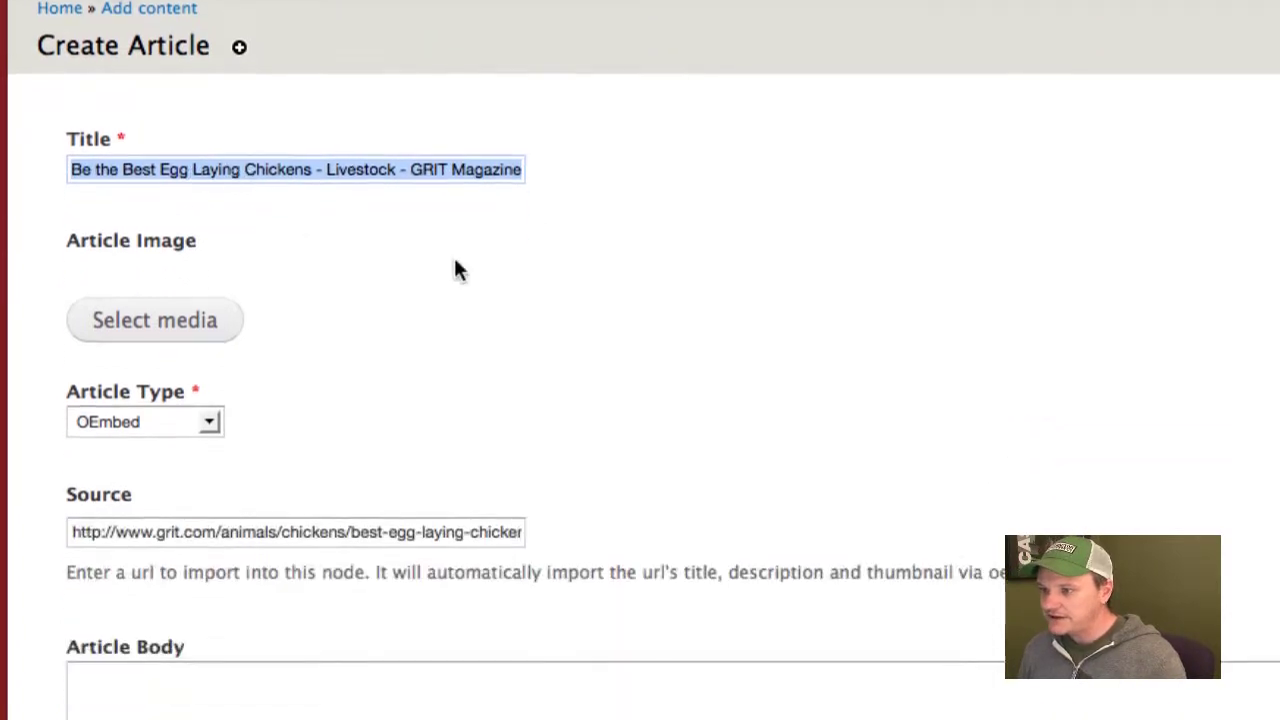
pyautogui.moveTo(108, 287); pyautogui.dragTo(543, 286)
pyautogui.tripleClick(441, 287)
pyautogui.click(407, 283)
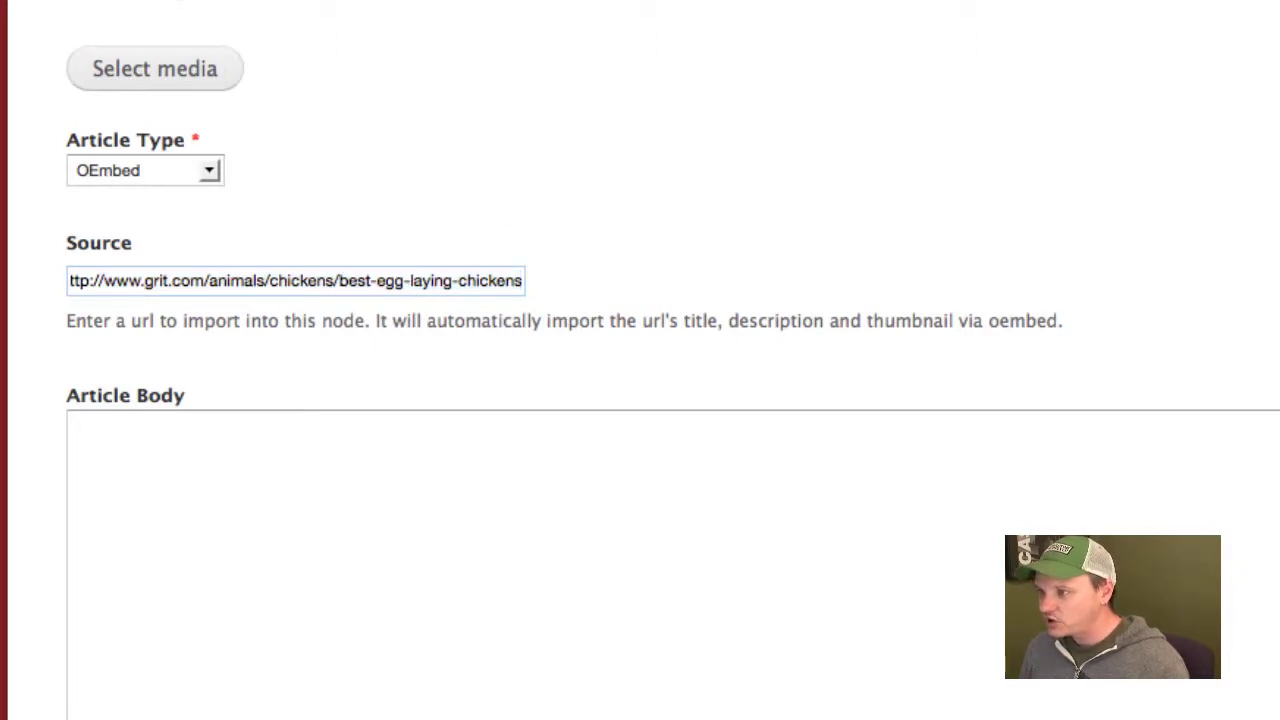
pyautogui.moveTo(174, 290); pyautogui.dragTo(539, 285)
pyautogui.click(634, 257)
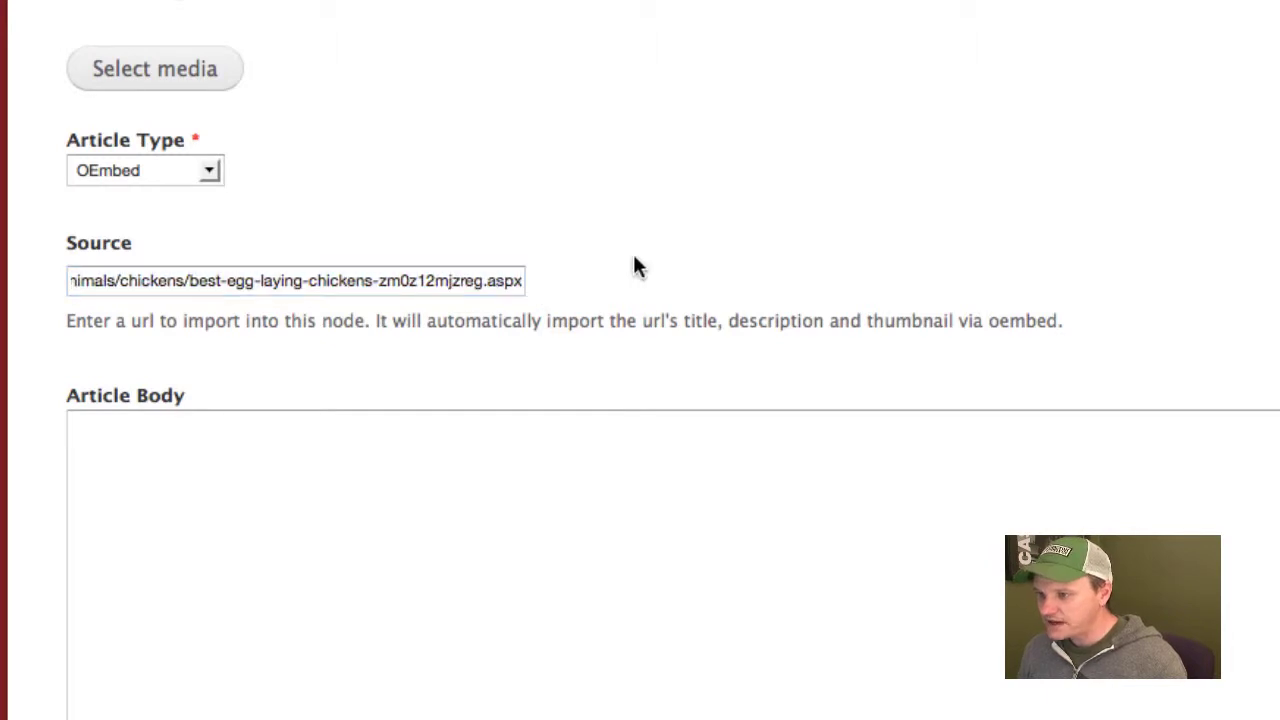
pyautogui.scroll(-5, 571, 190)
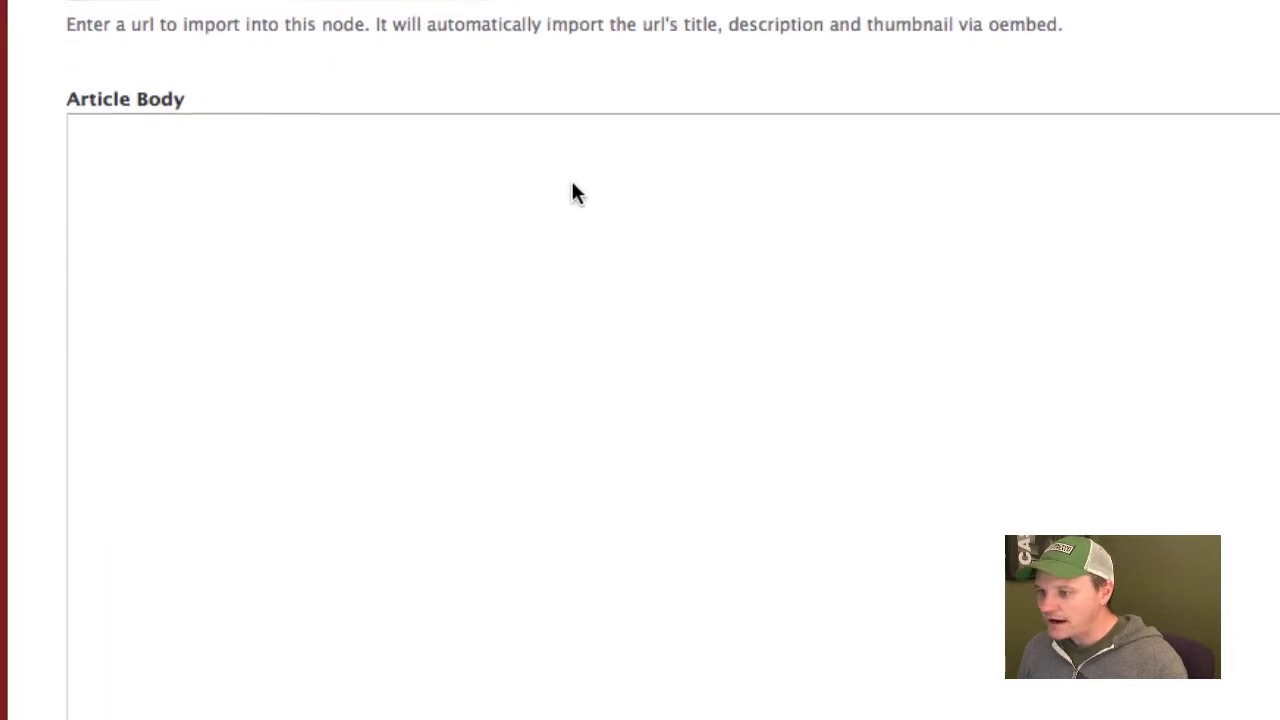
pyautogui.scroll(5, 571, 184)
# Step: Set the article type to On Site and save the heritage breeds Article
pyautogui.click(169, 171)
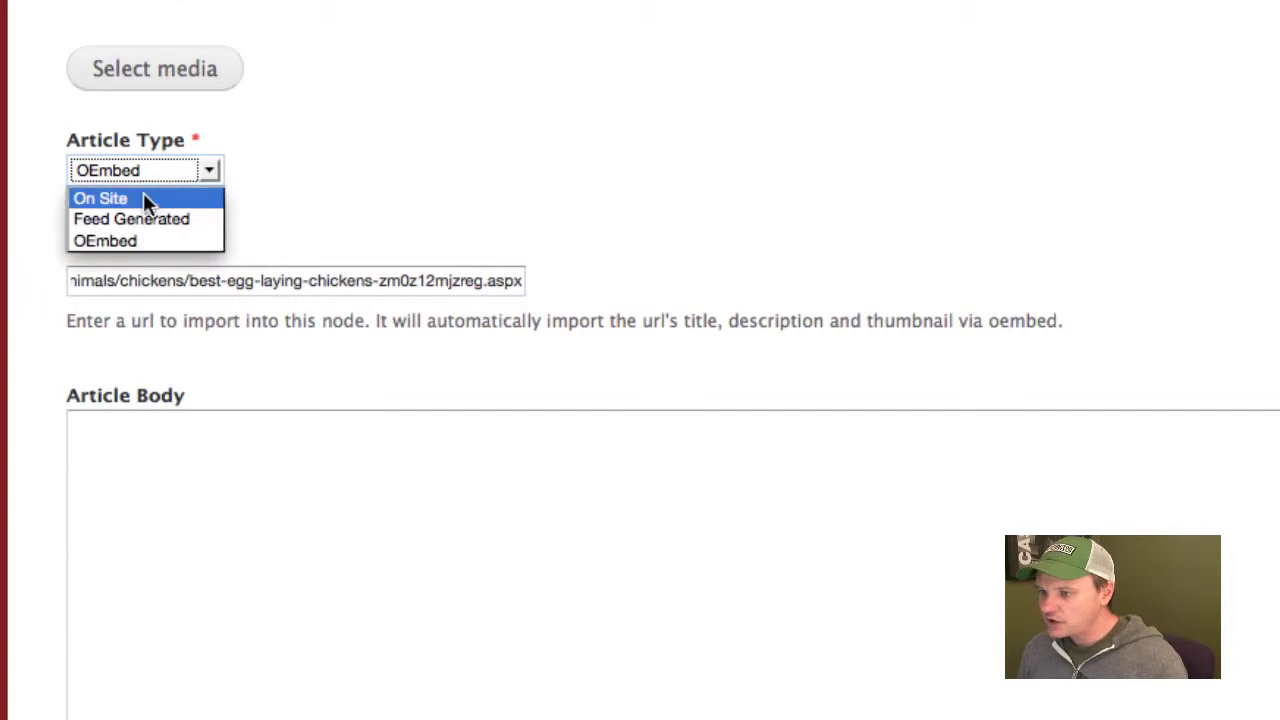
pyautogui.click(112, 200)
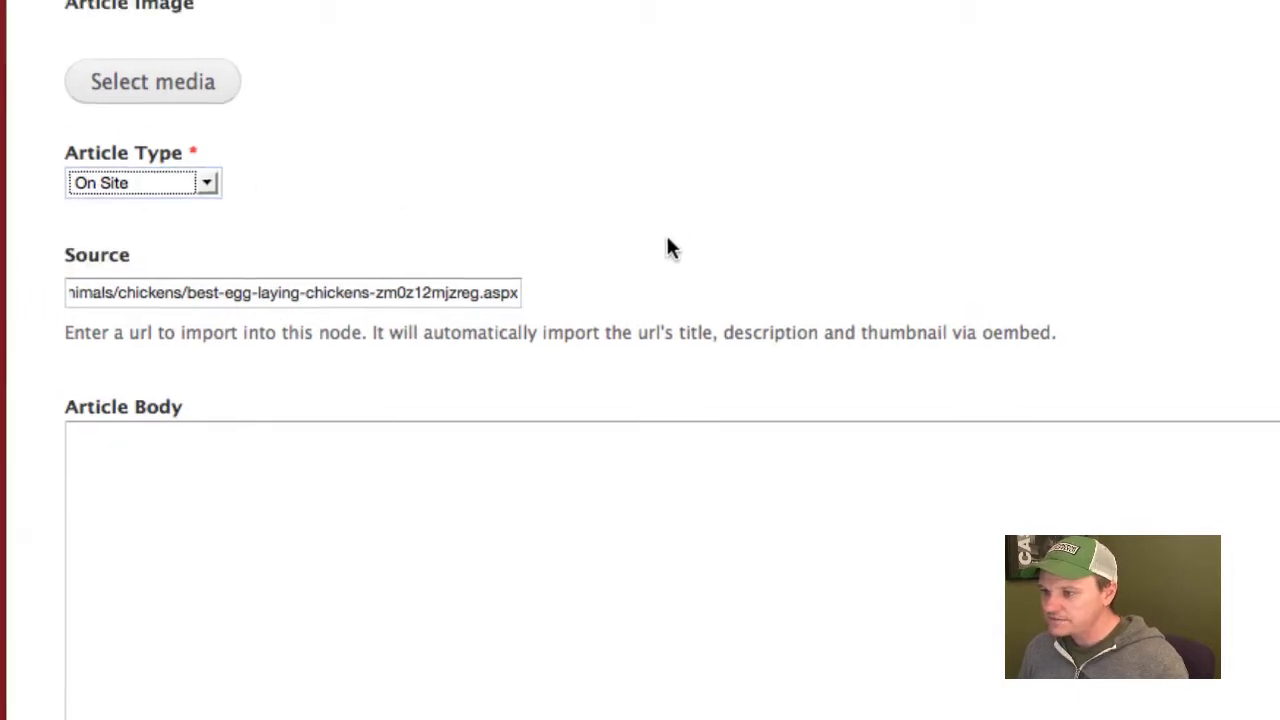
pyautogui.scroll(-4, 543, 531)
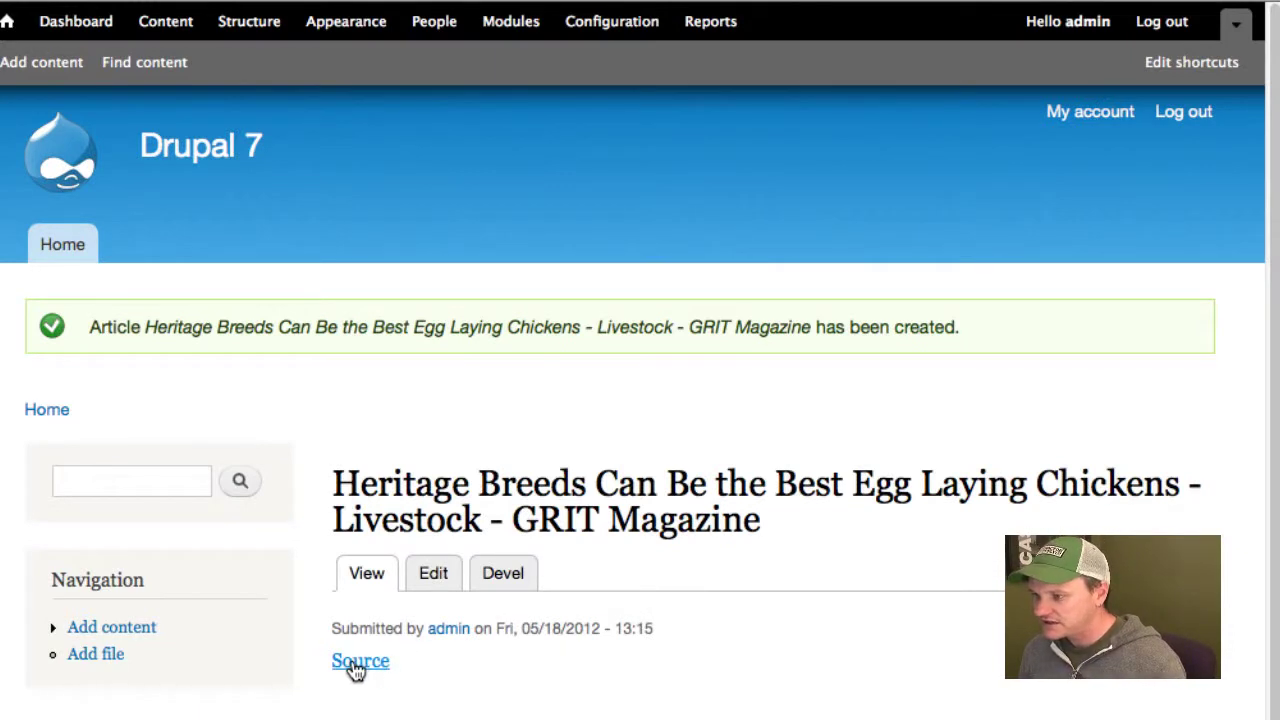
pyautogui.scroll(-1, 356, 672)
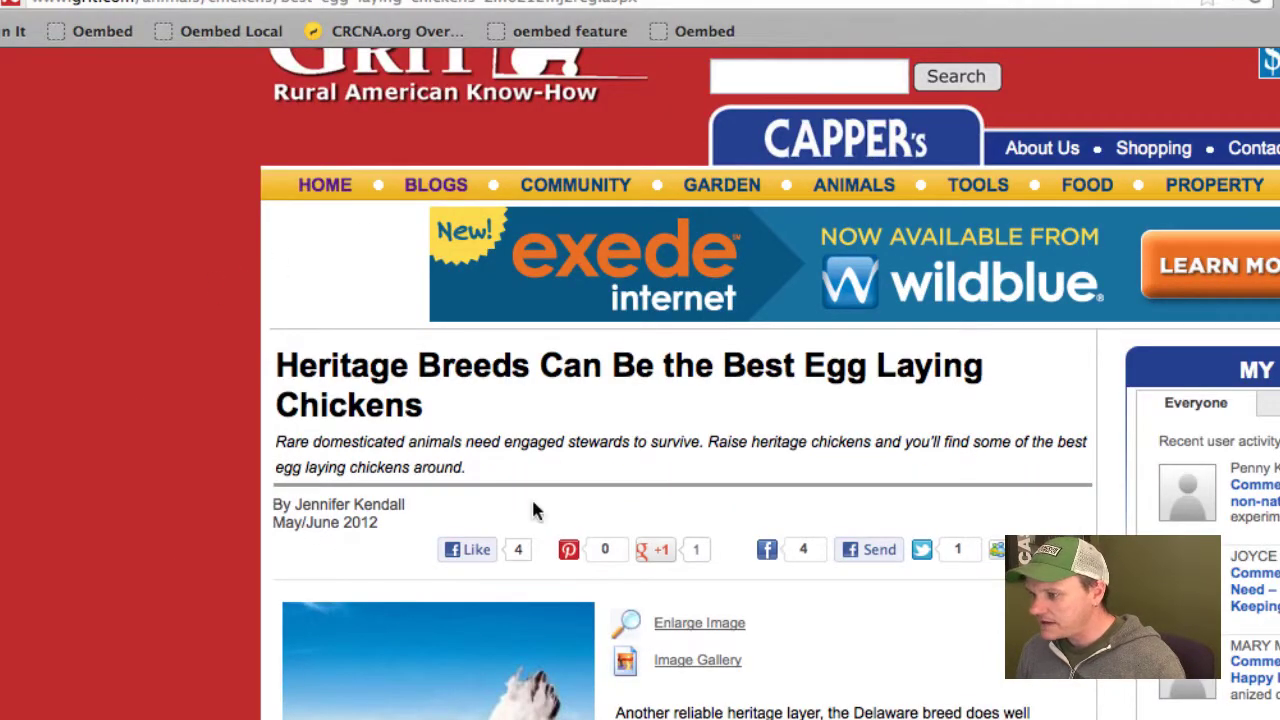
# Step: Run the Oembed bookmarklet on the GRIT page again and save the prefilled Article with the OEmbed type
pyautogui.click(713, 36)
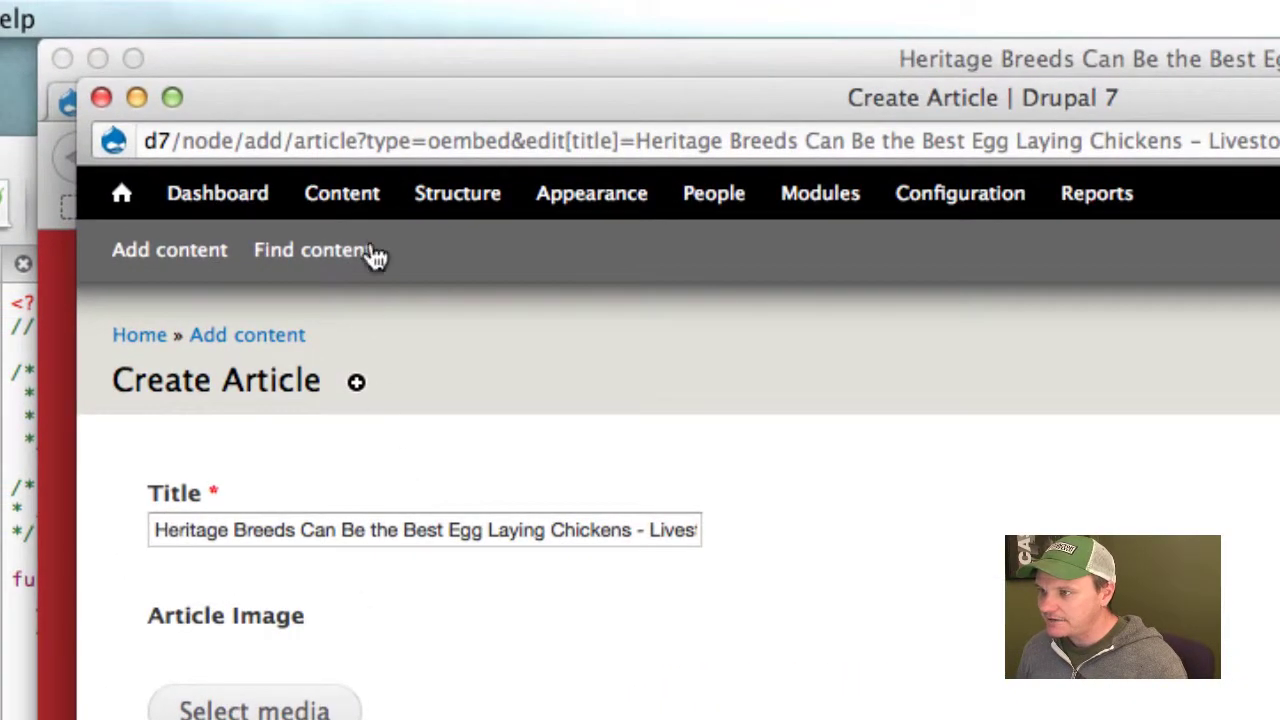
pyautogui.moveTo(366, 140); pyautogui.dragTo(508, 141)
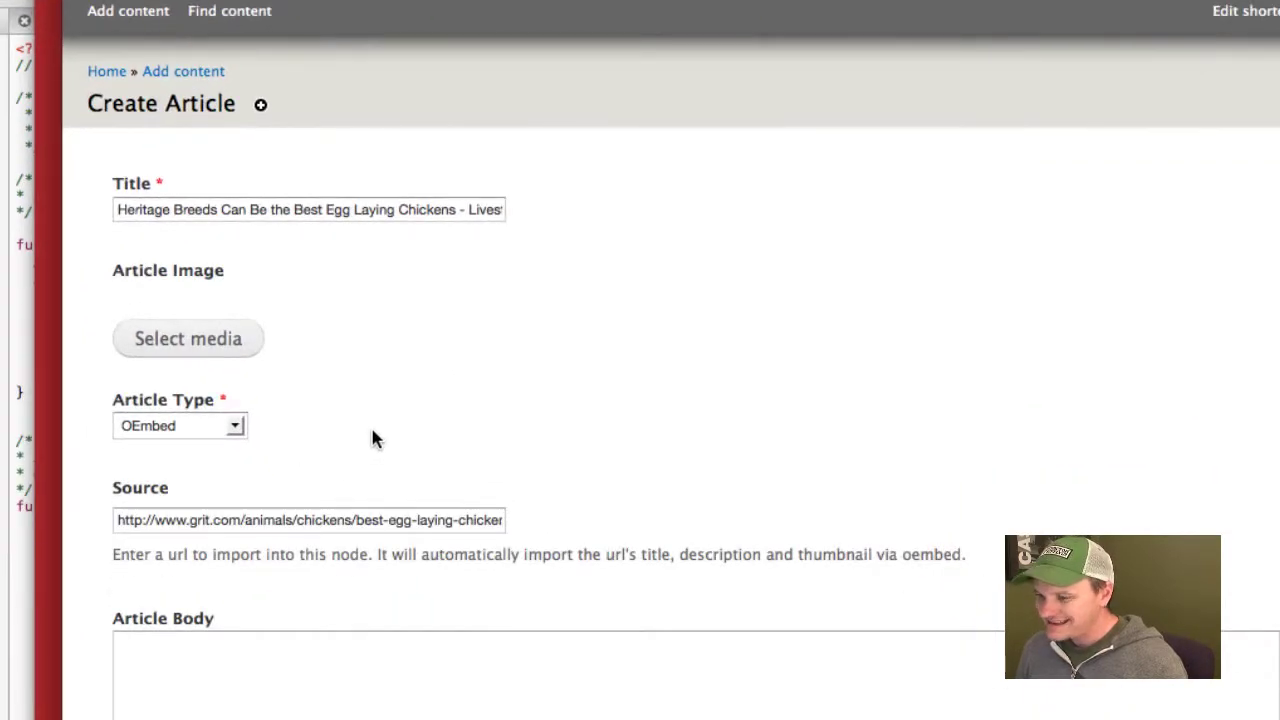
pyautogui.scroll(-5, 371, 438)
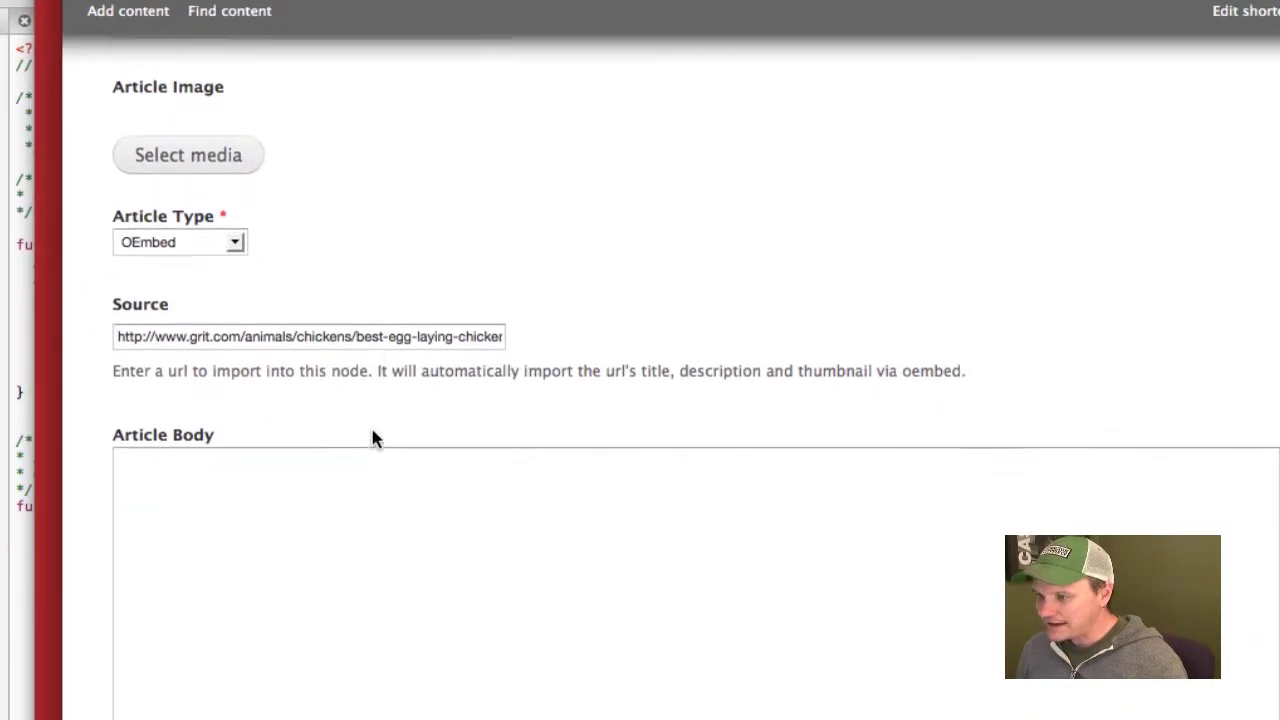
pyautogui.scroll(4, 262, 377)
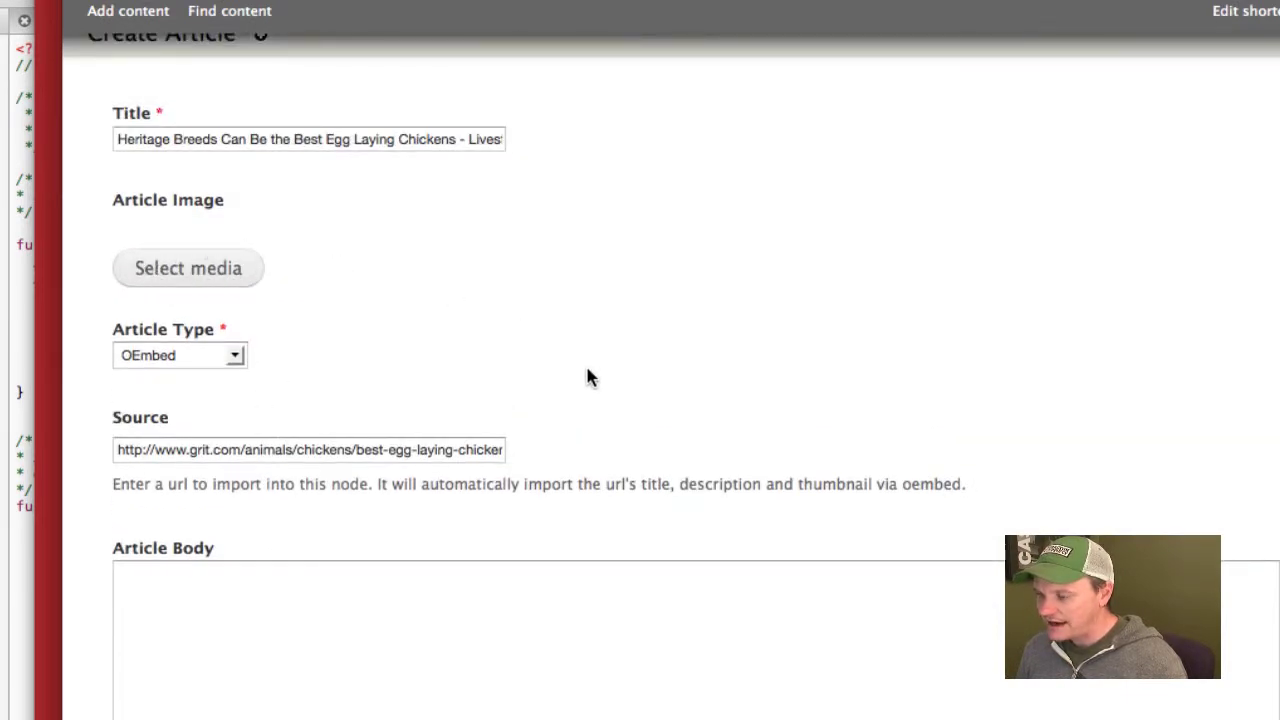
pyautogui.scroll(-6, 583, 380)
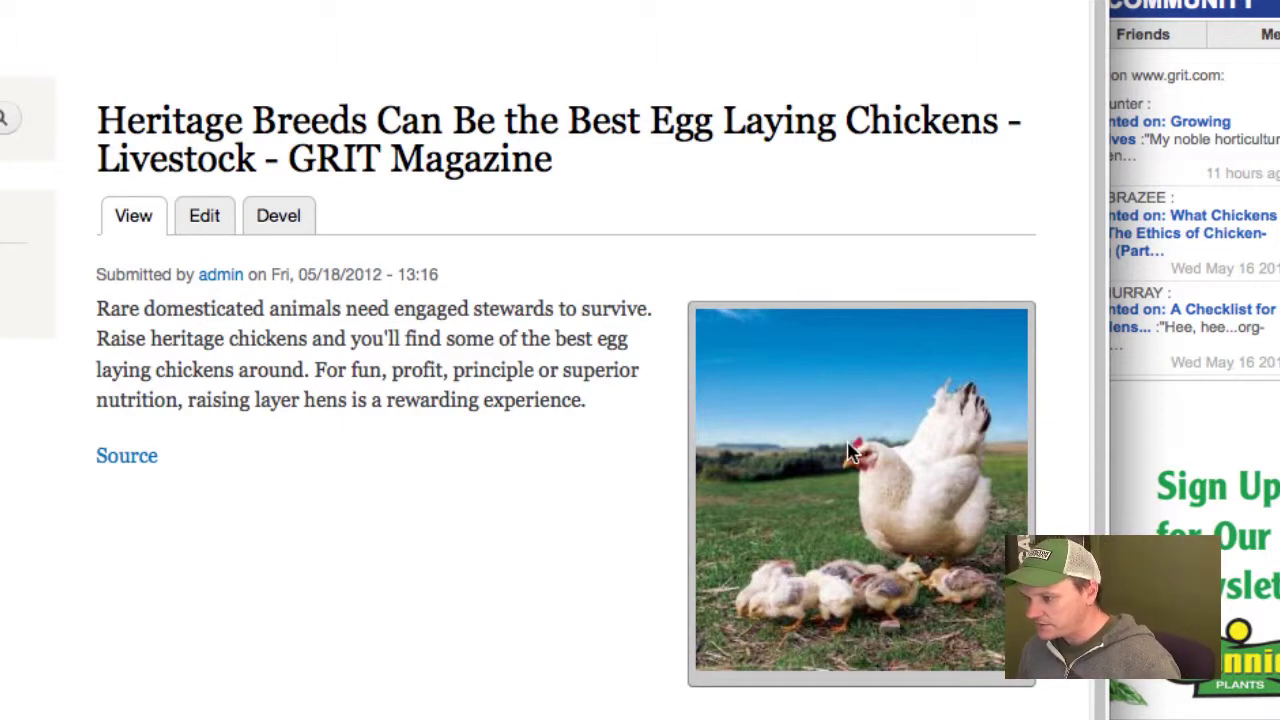
# Step: Review the imported description, image and source link on the saved heritage breeds Article
pyautogui.moveTo(93, 312); pyautogui.dragTo(590, 414)
pyautogui.click(561, 409)
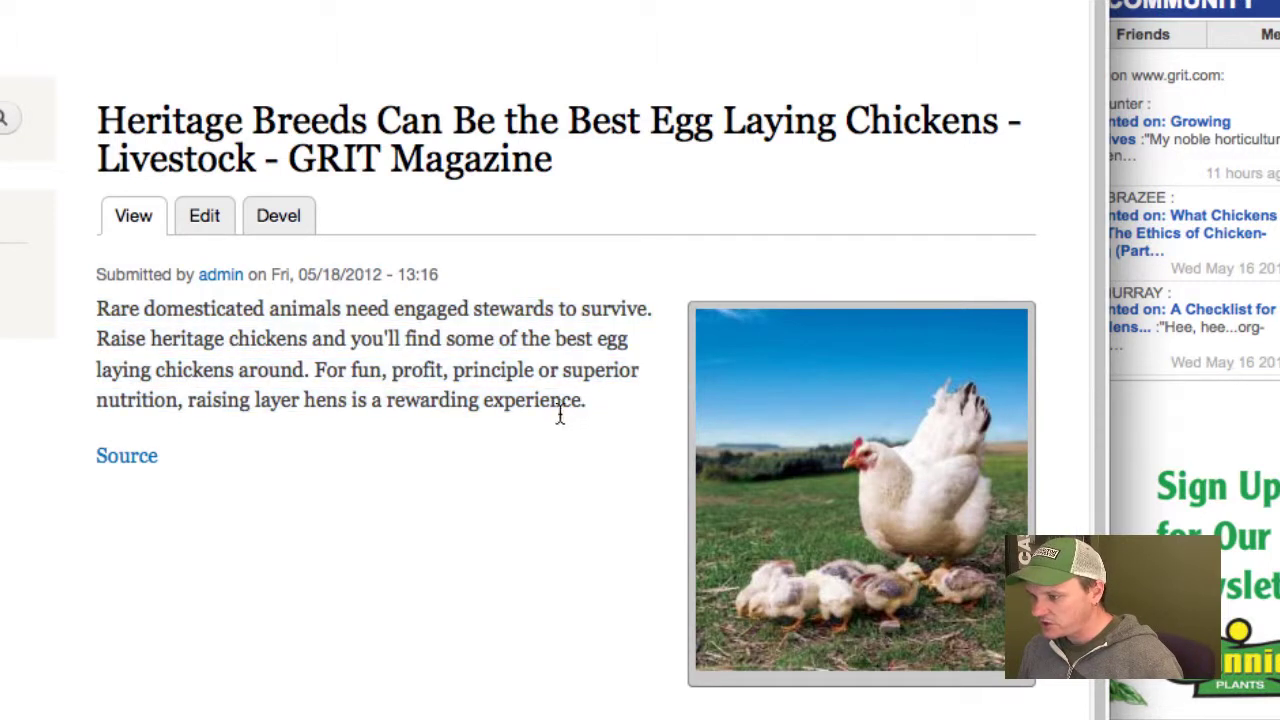
pyautogui.click(126, 466)
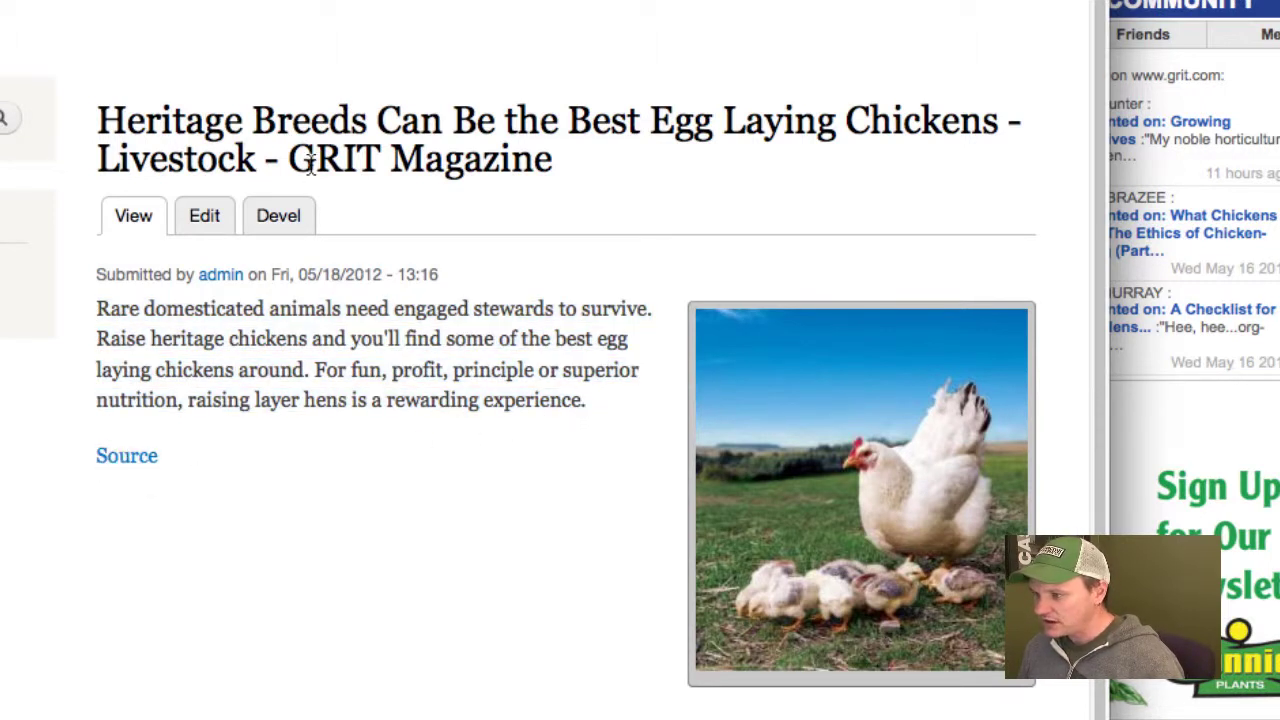
# Step: Open the saved Article for editing and review its title, image, type, source and body fields
pyautogui.click(207, 228)
pyautogui.scroll(-4, 640, 400)
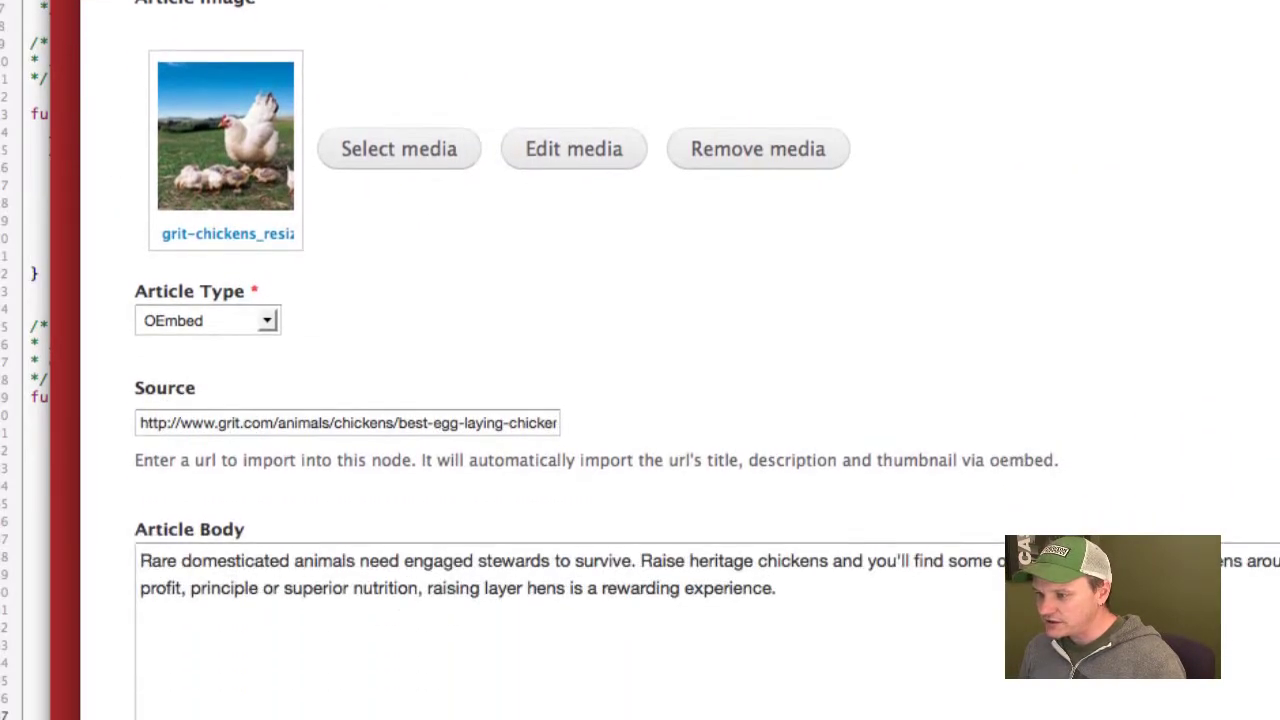
pyautogui.moveTo(851, 600); pyautogui.dragTo(110, 556)
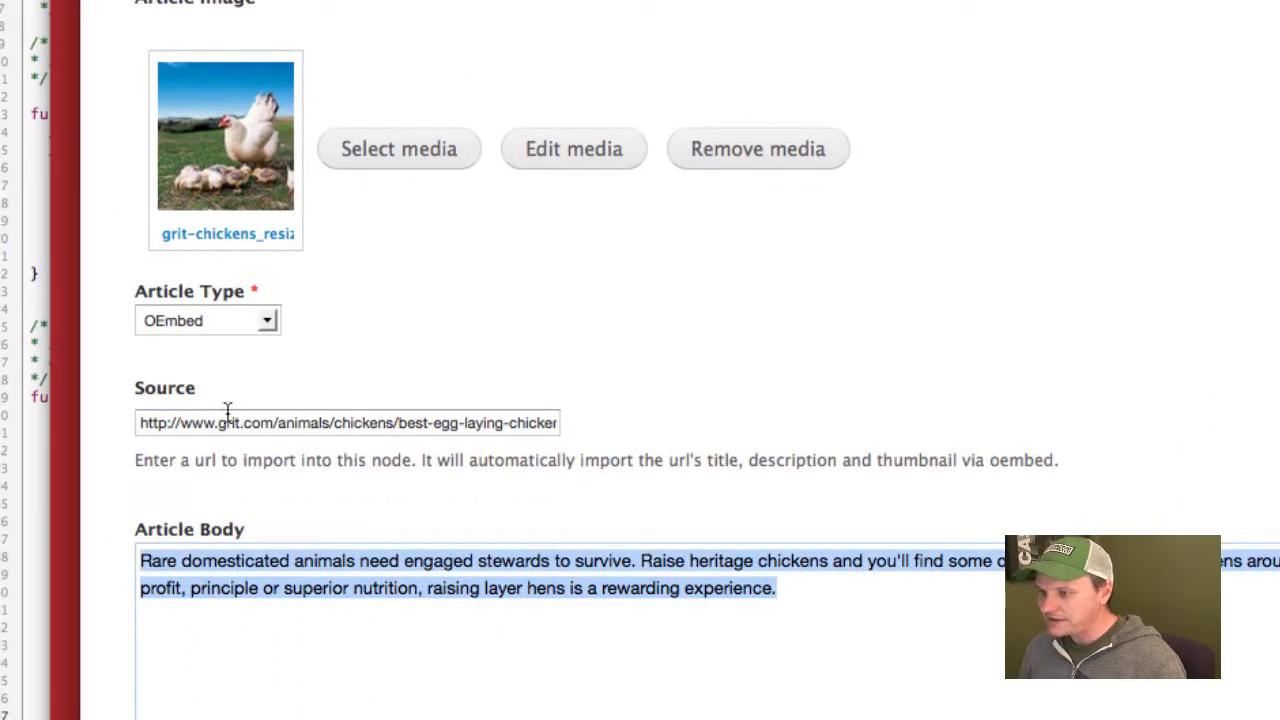
pyautogui.scroll(-1, 311, 263)
pyautogui.scroll(3, 406, 257)
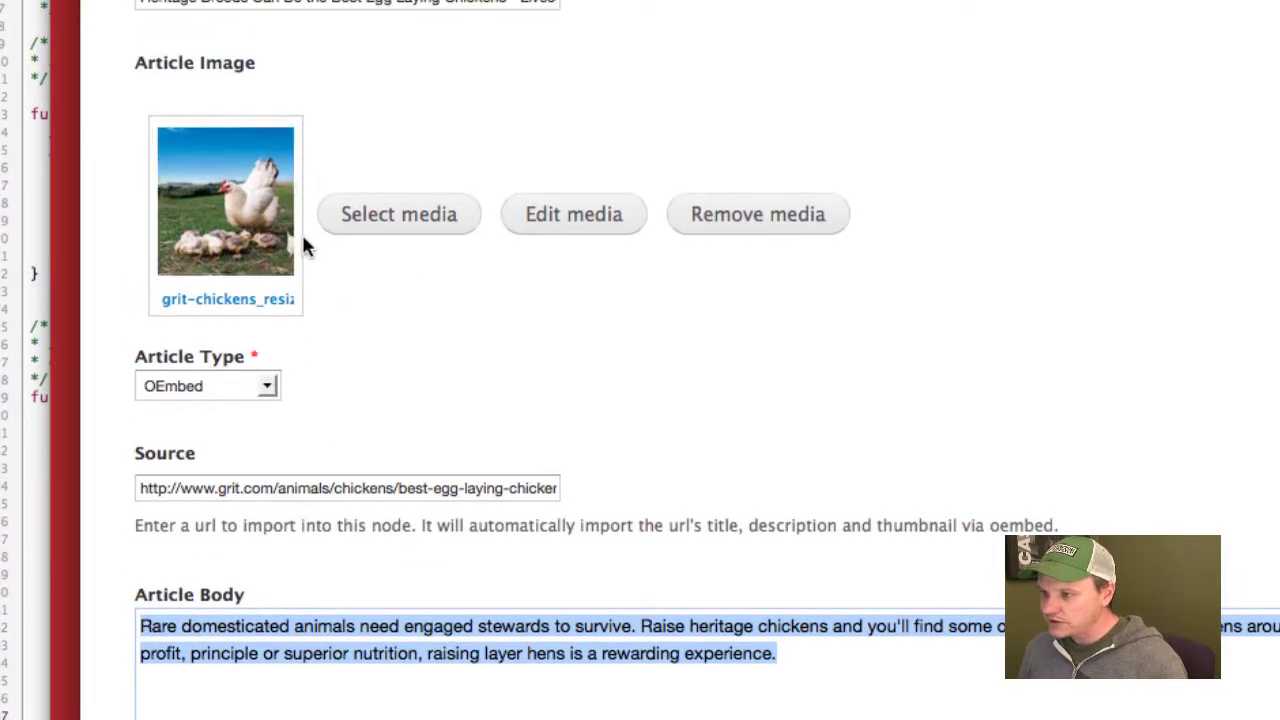
pyautogui.scroll(3, 455, 354)
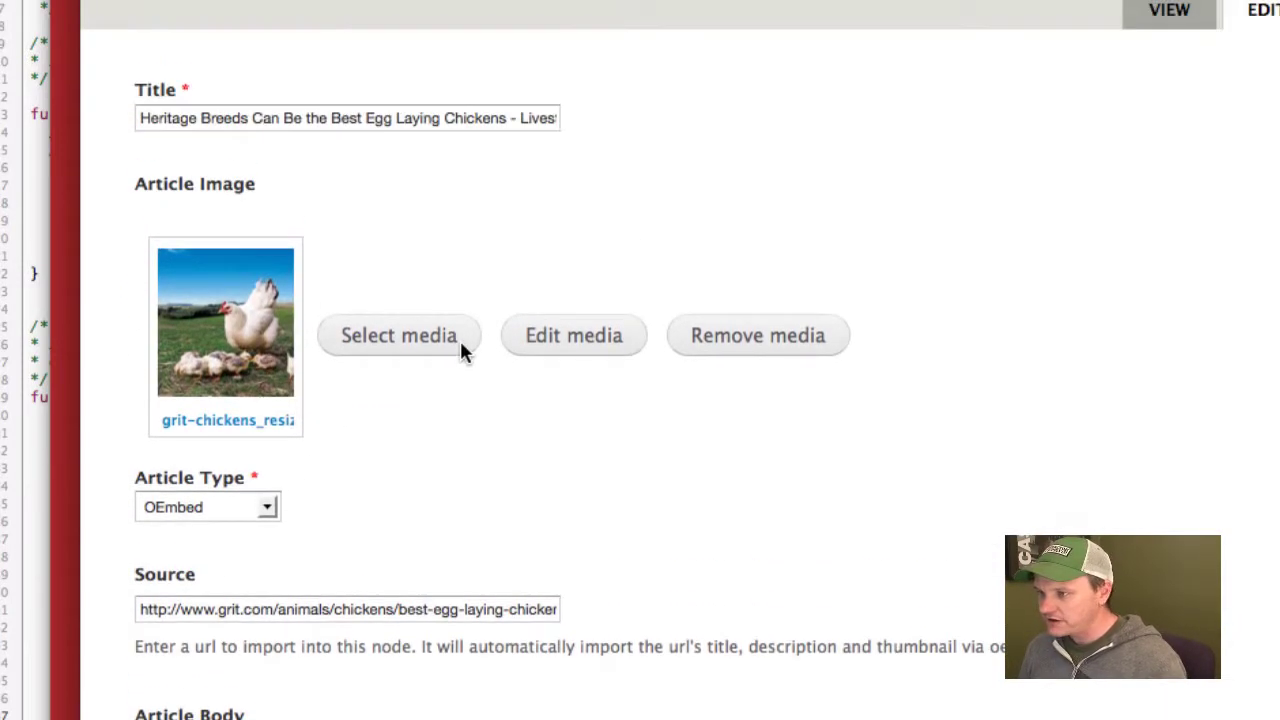
# Step: Select the Black Orpingtons passage on the GRIT page and start a new Article with it as the prefilled body
pyautogui.press('super+Tab')
pyautogui.scroll(-10, 443, 509)
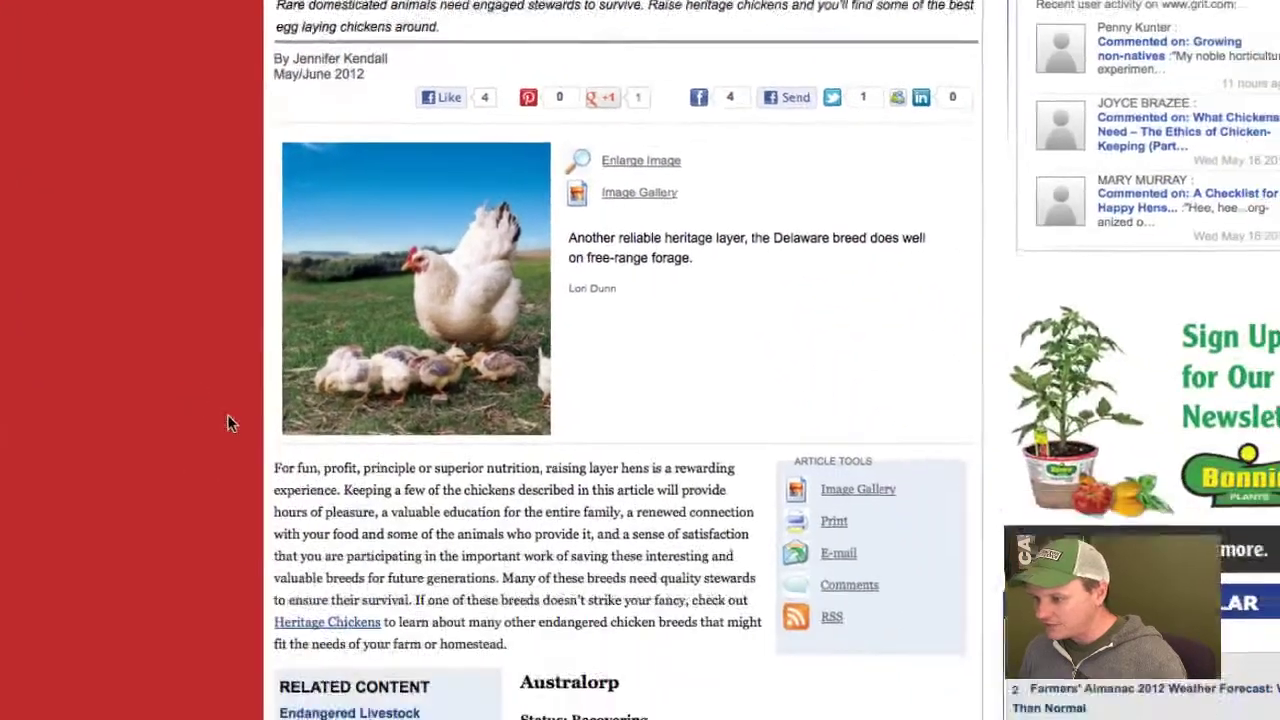
pyautogui.scroll(-2, 132, 362)
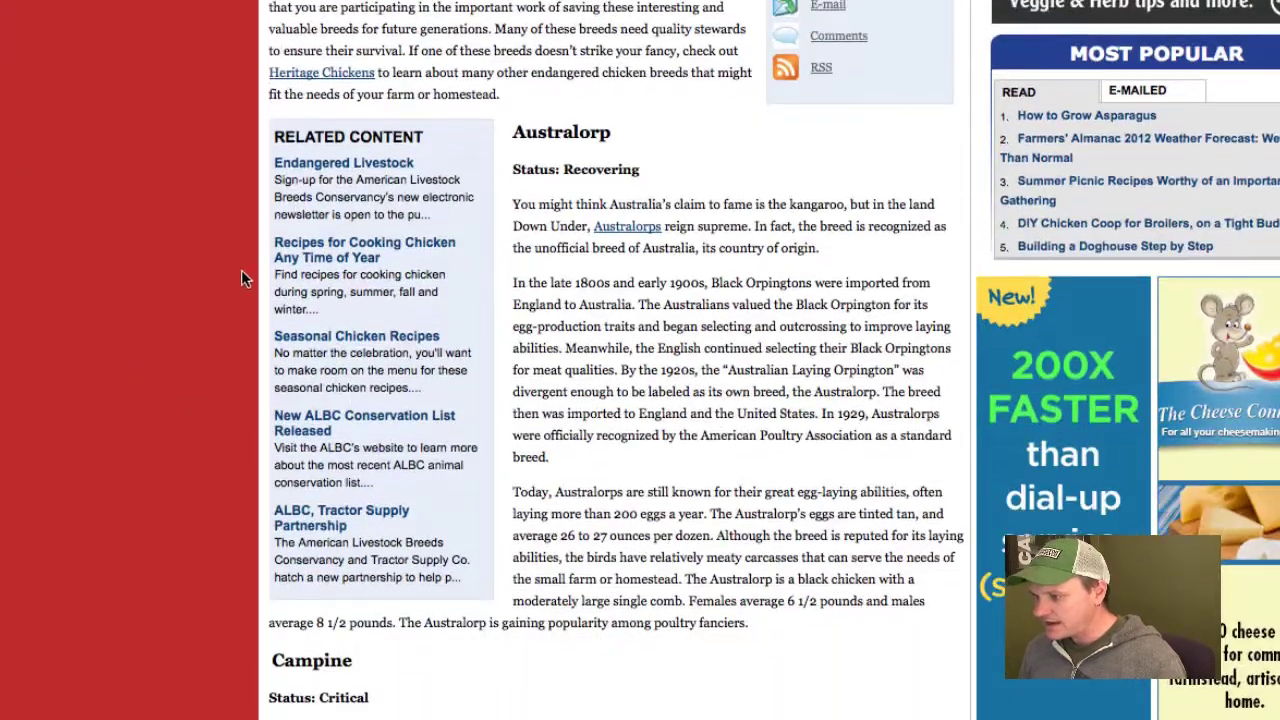
pyautogui.moveTo(513, 283); pyautogui.dragTo(620, 370)
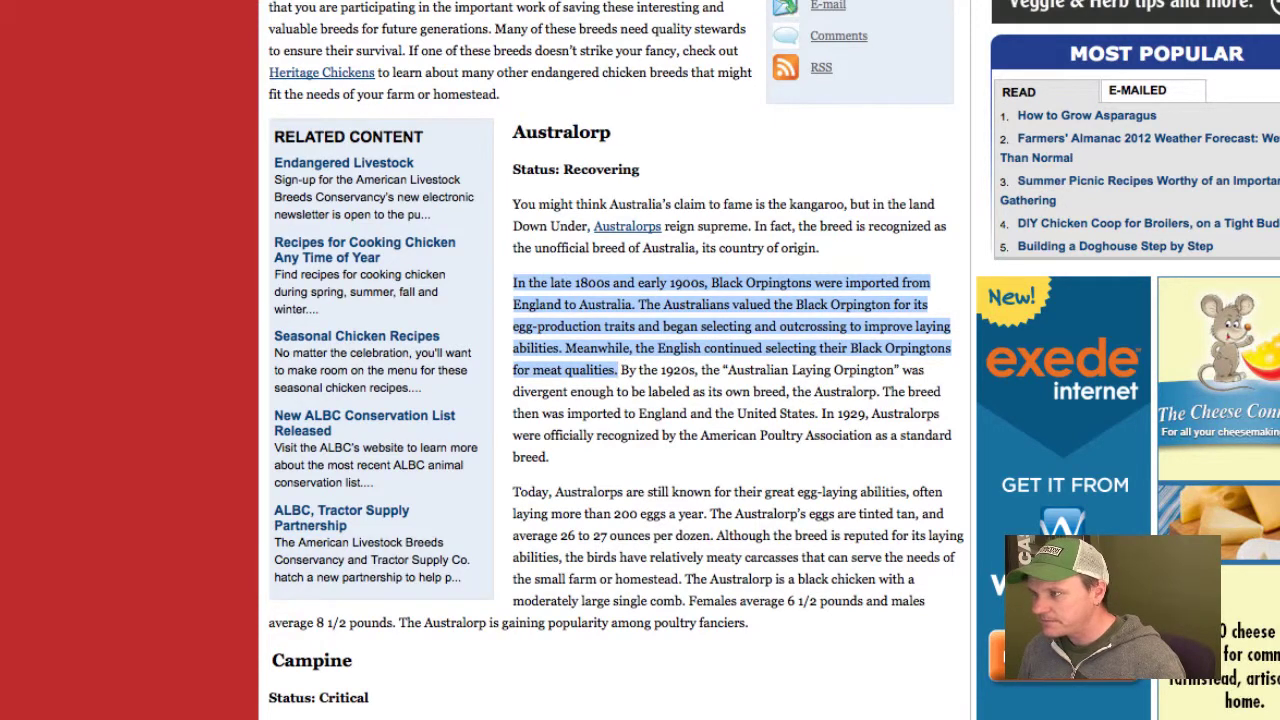
pyautogui.press('super+c')
pyautogui.press('super+Tab')
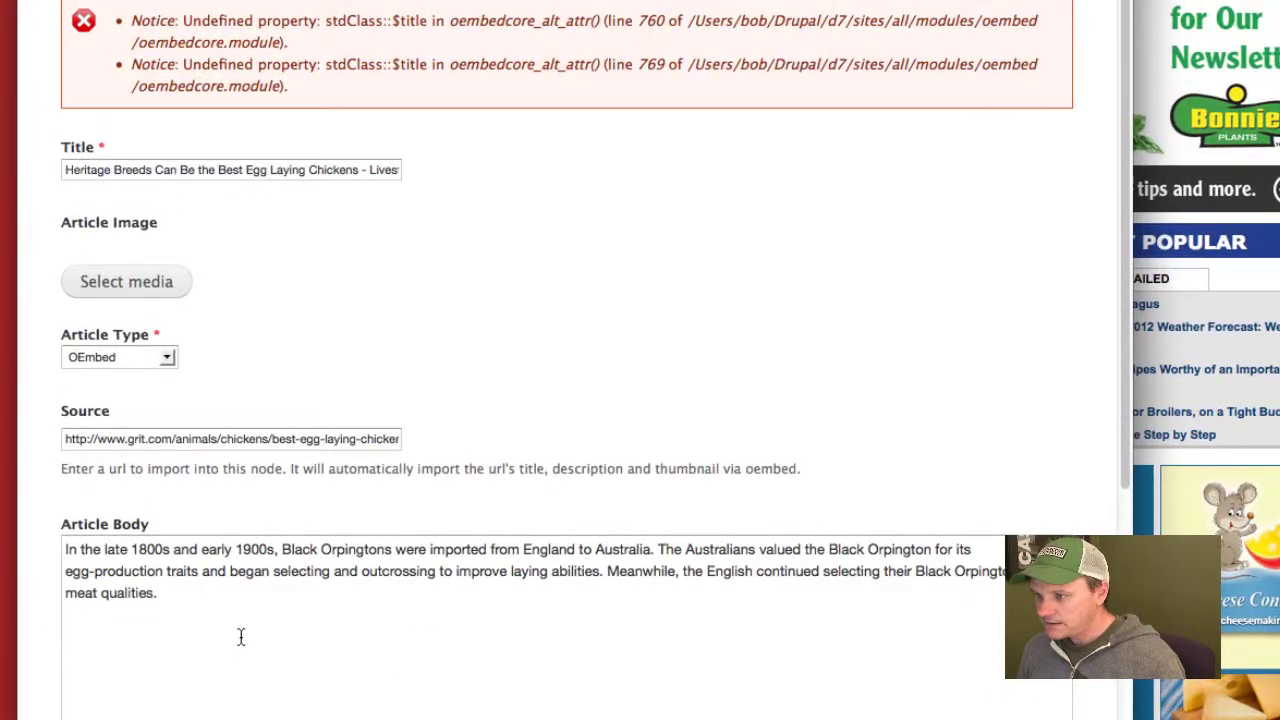
# Step: Save the OEmbed Article with the Black Orpingtons passage as its body and reopen it for editing
pyautogui.moveTo(157, 592); pyautogui.dragTo(38, 528)
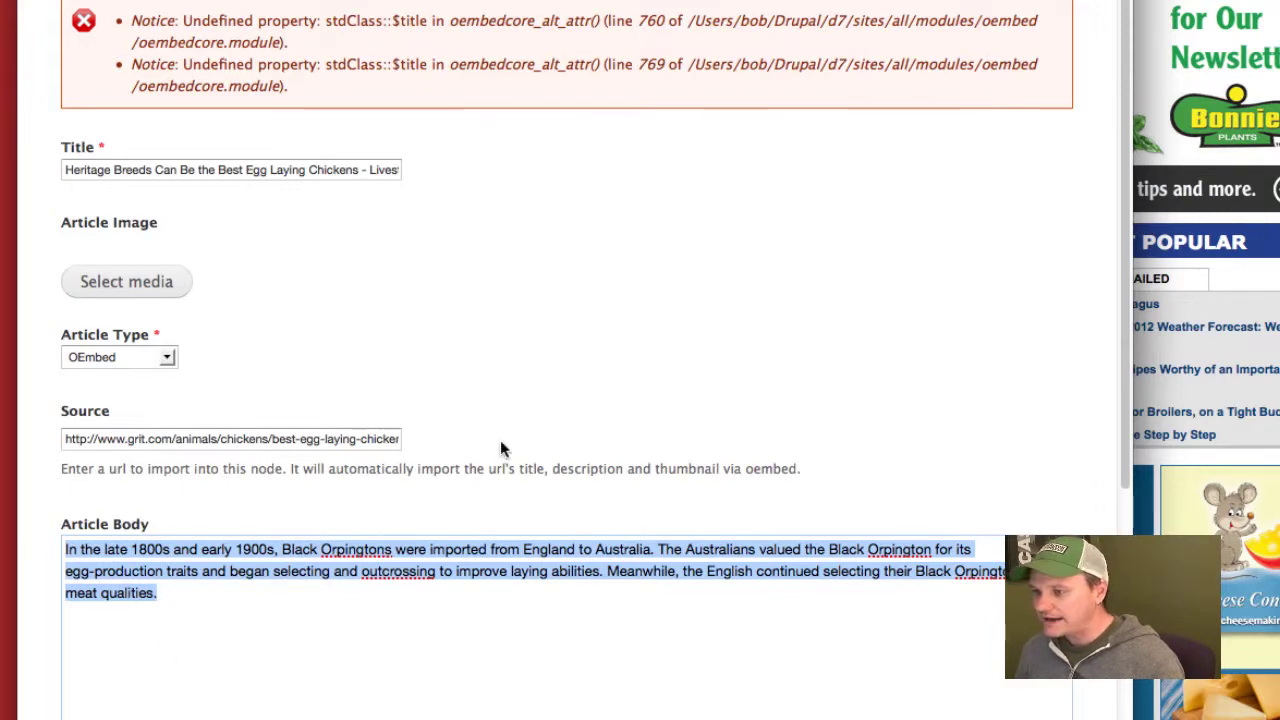
pyautogui.scroll(-3, 597, 499)
pyautogui.scroll(-5, 597, 499)
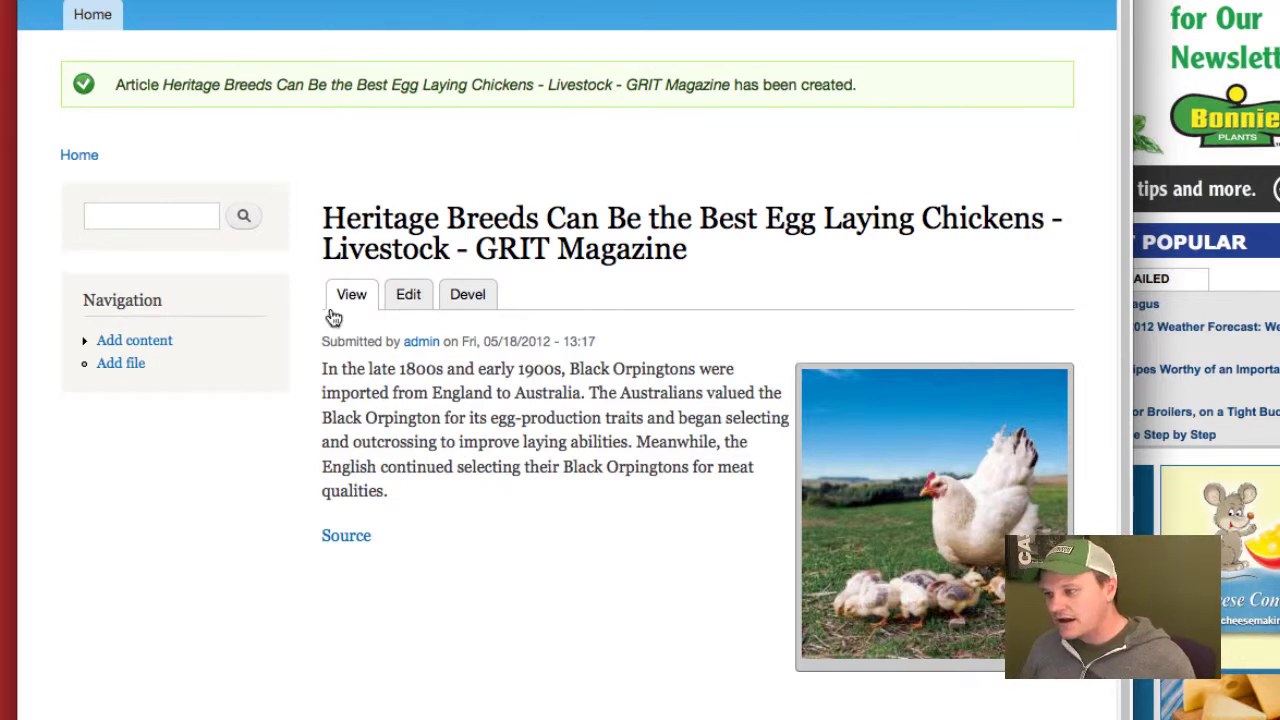
pyautogui.click(409, 293)
pyautogui.scroll(-5, 329, 543)
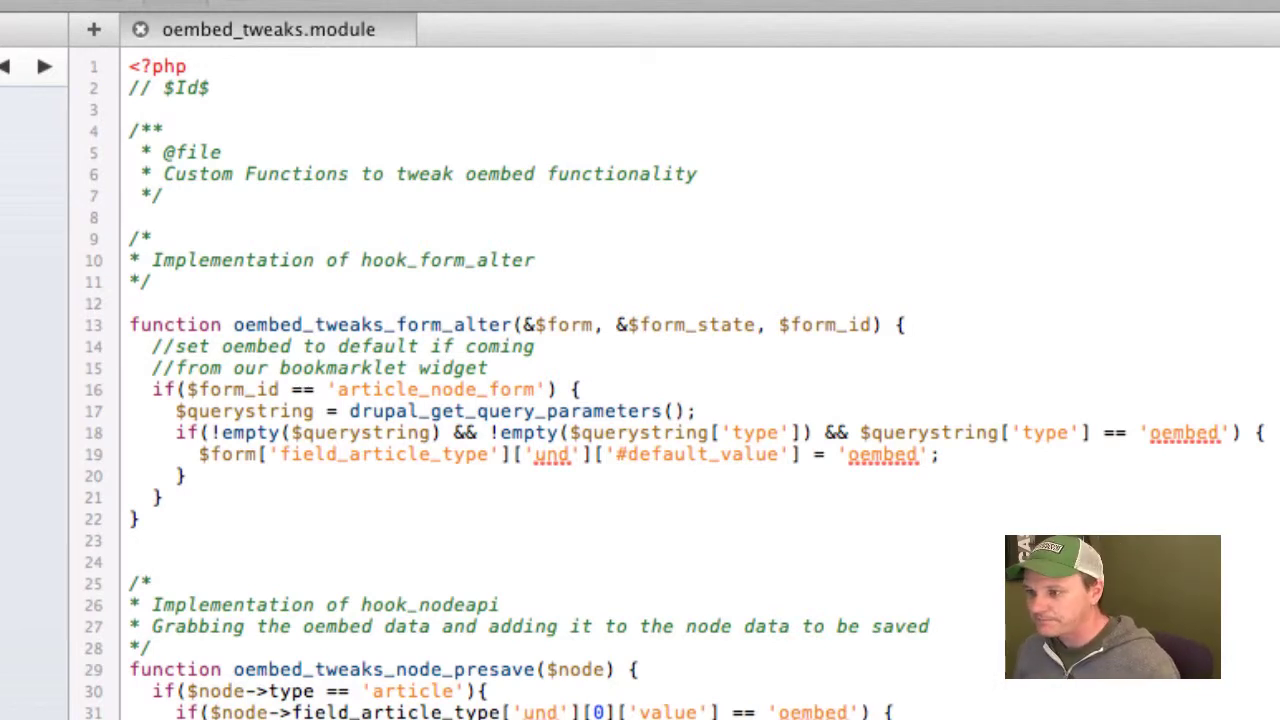
# Step: Switch to the code editor and examine how oembed_tweaks_form_alter in oembed_tweaks.module defaults the article type to oembed
pyautogui.click(449, 563)
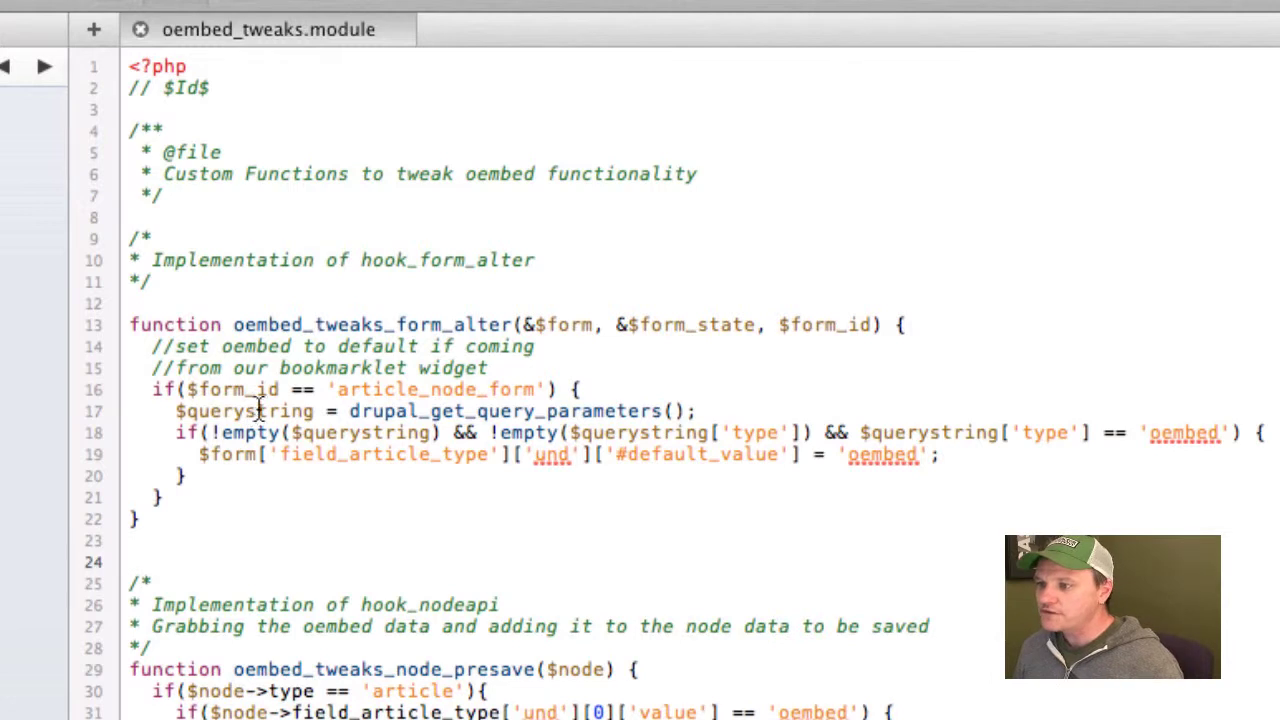
pyautogui.moveTo(400, 324); pyautogui.dragTo(510, 326)
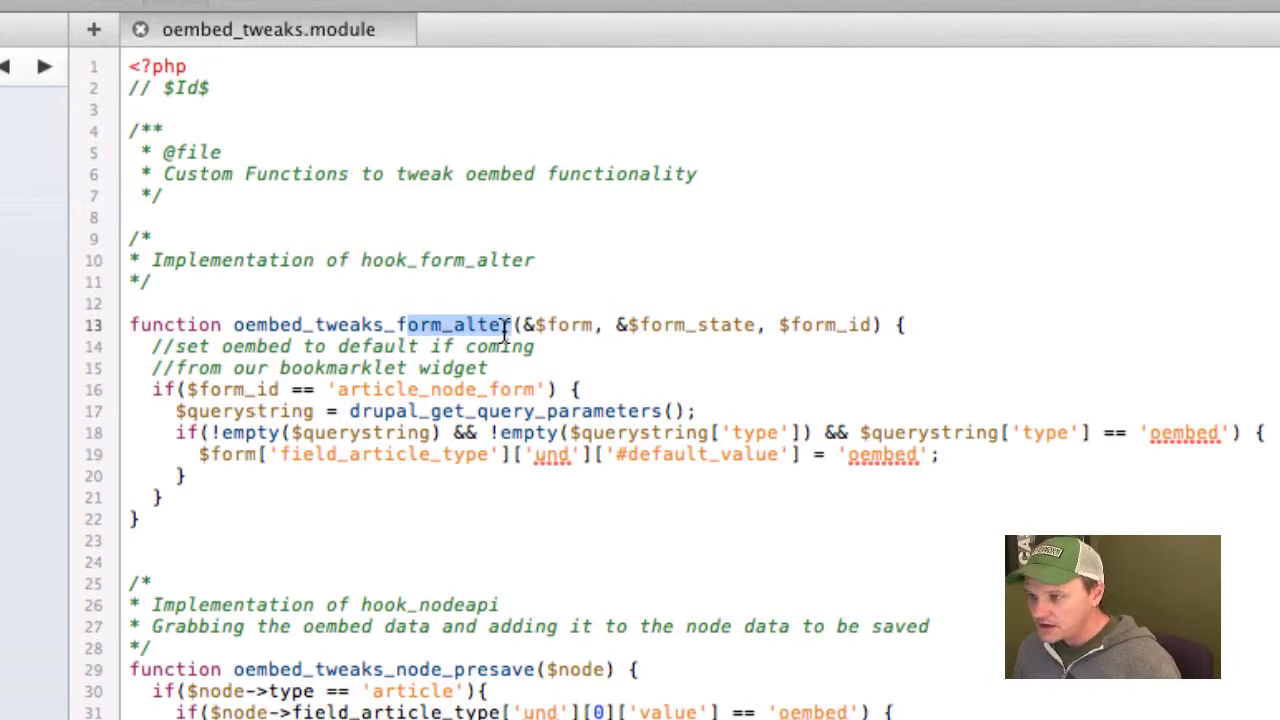
pyautogui.click(507, 330)
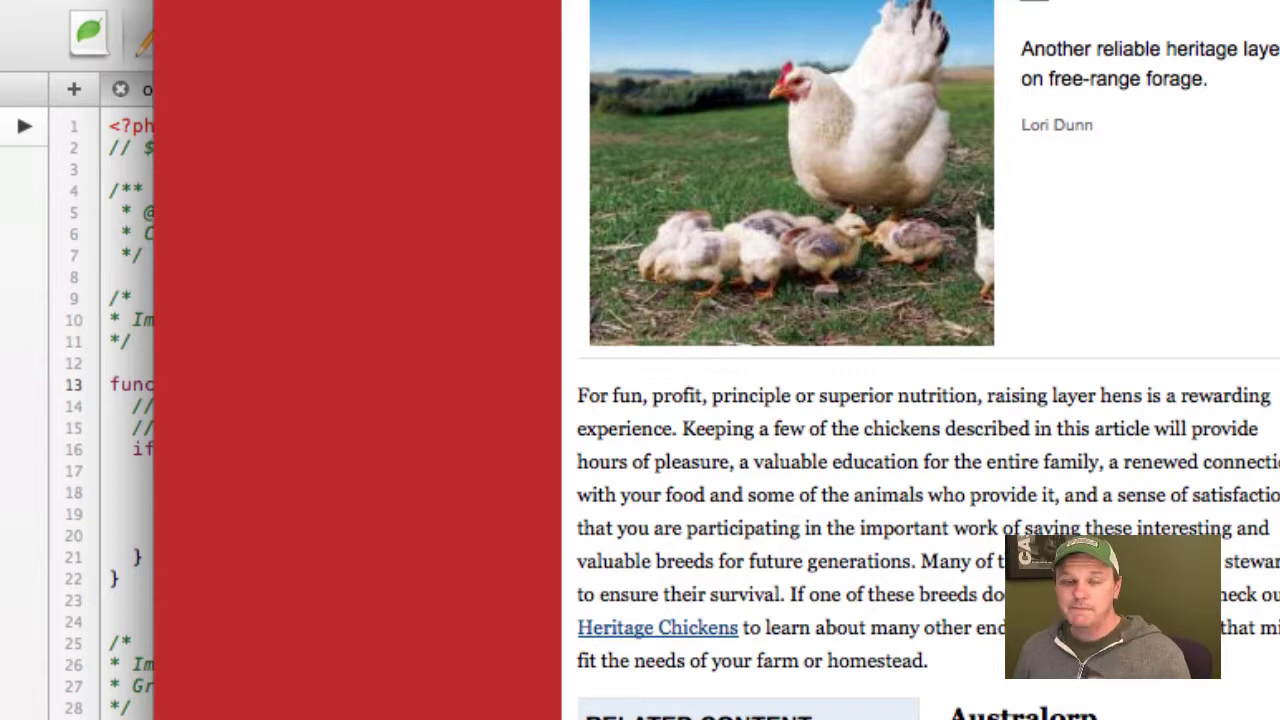
pyautogui.click(69, 389)
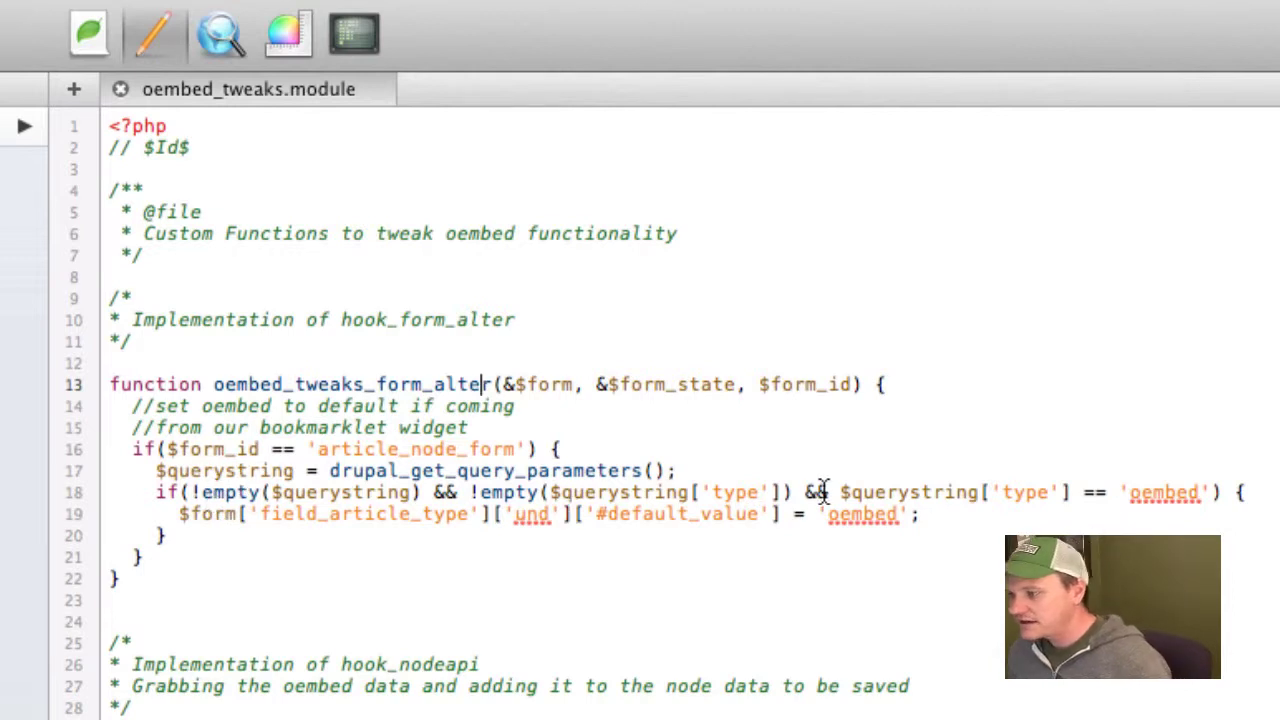
pyautogui.click(1168, 494)
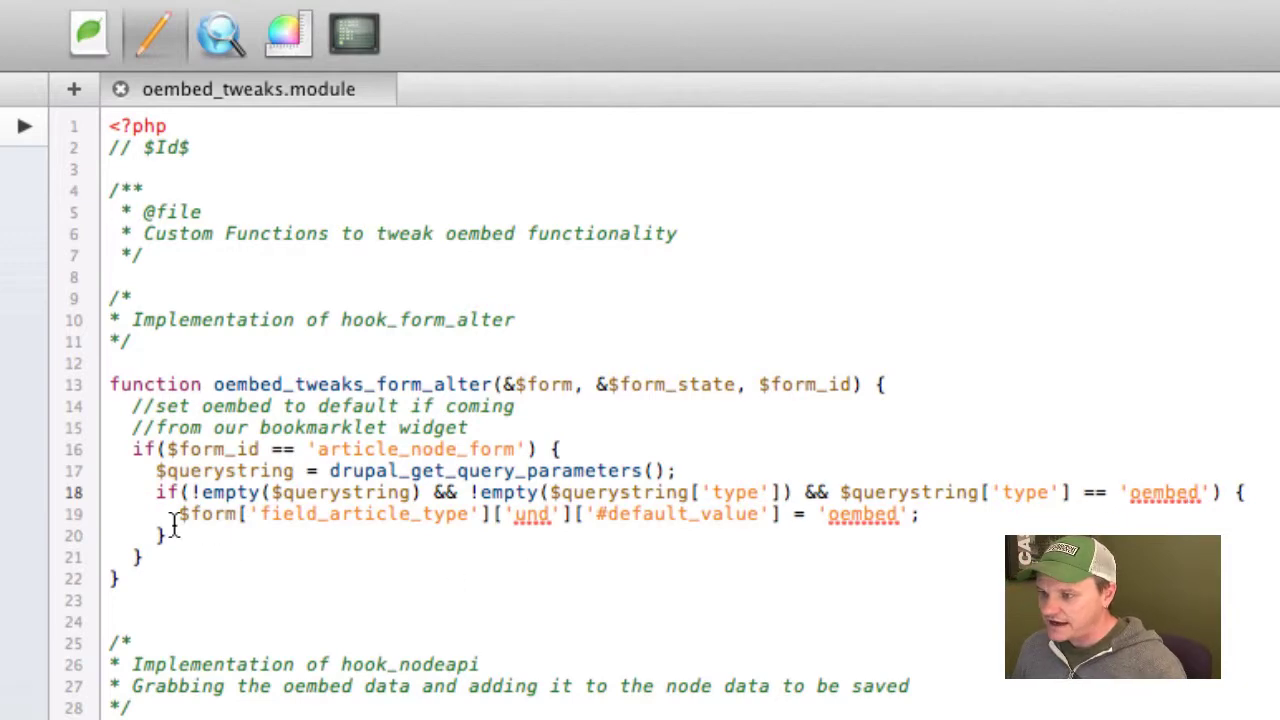
pyautogui.moveTo(172, 517); pyautogui.dragTo(920, 520)
pyautogui.click(921, 519)
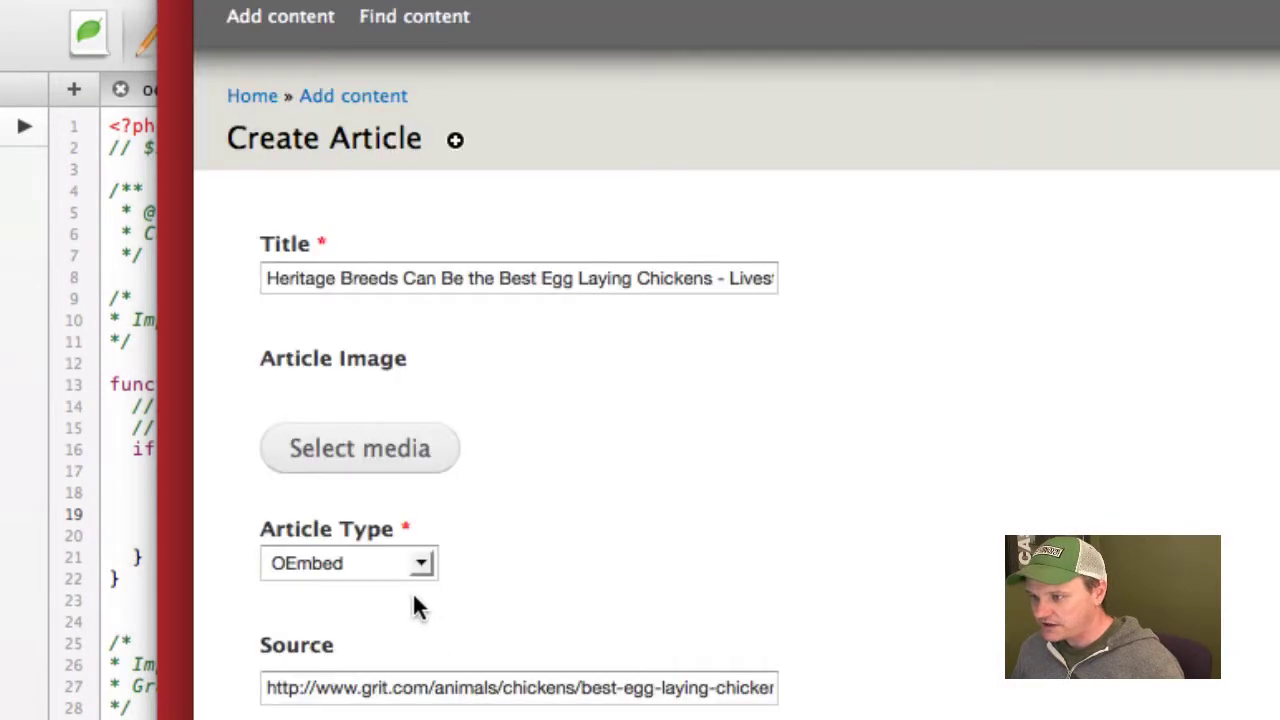
# Step: Review the Article Type options on the Create Article form and return to the oembed_tweaks.module code
pyautogui.click(375, 562)
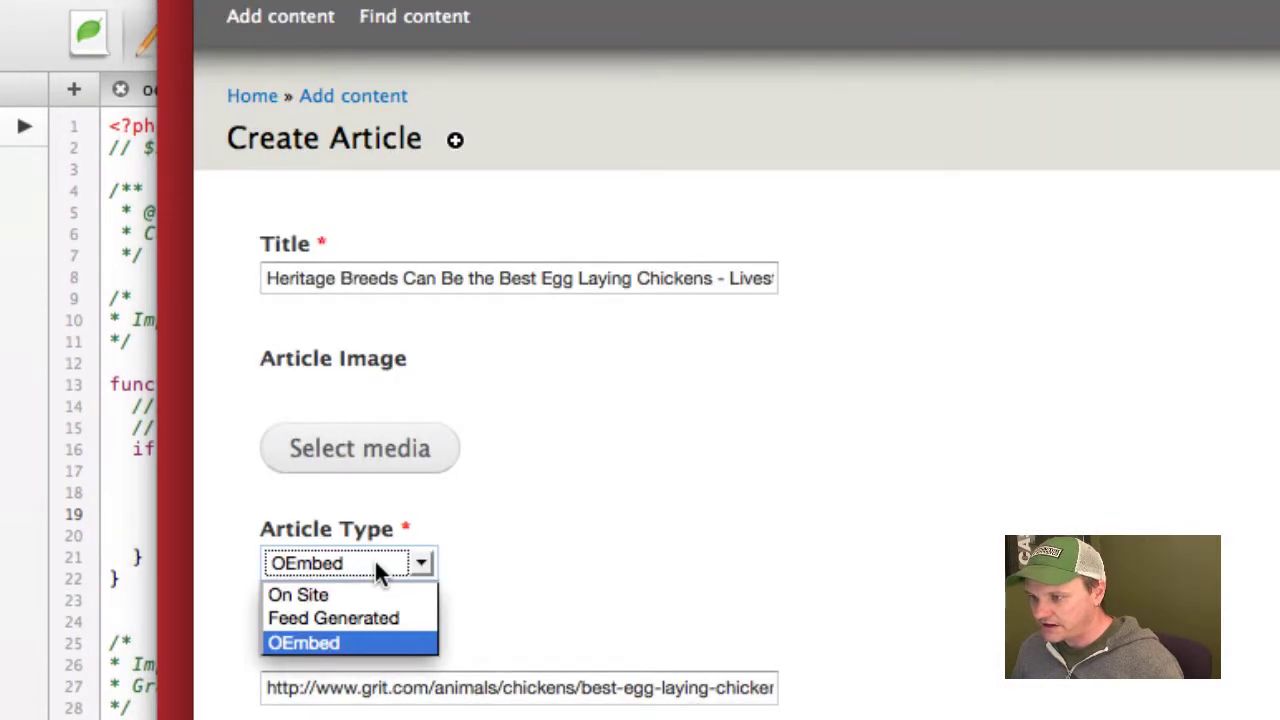
pyautogui.click(374, 560)
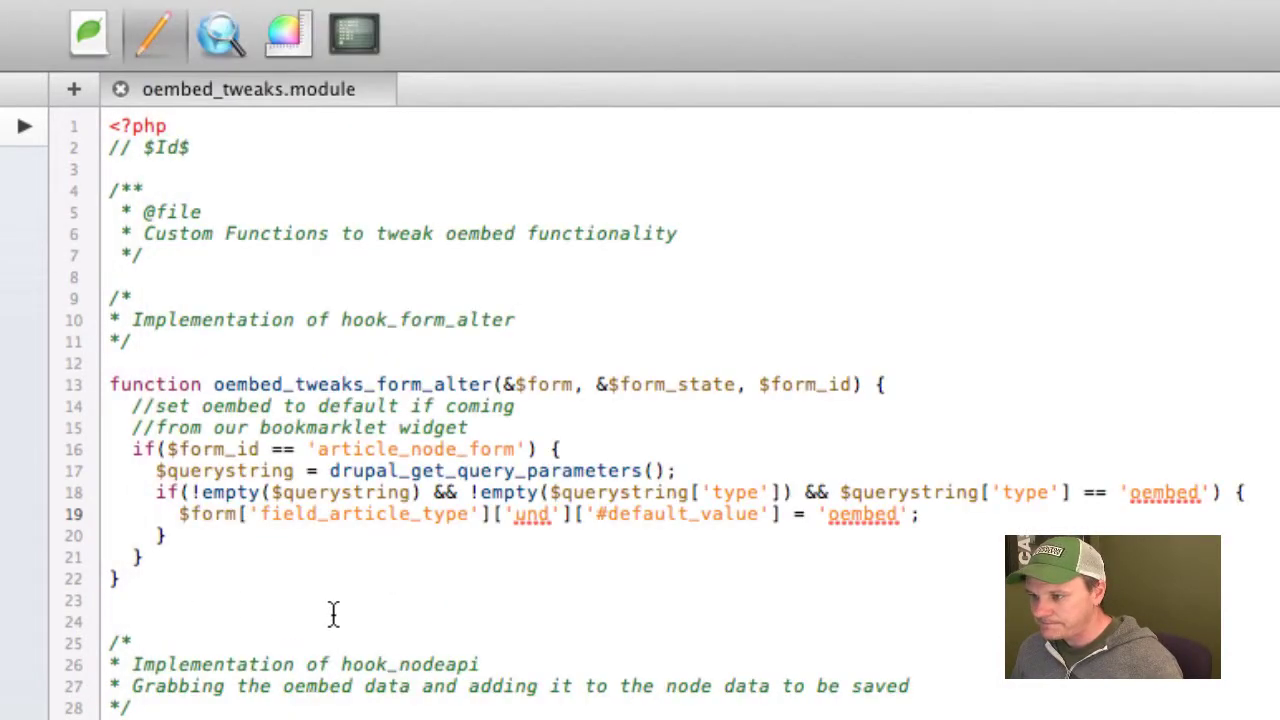
pyautogui.click(334, 614)
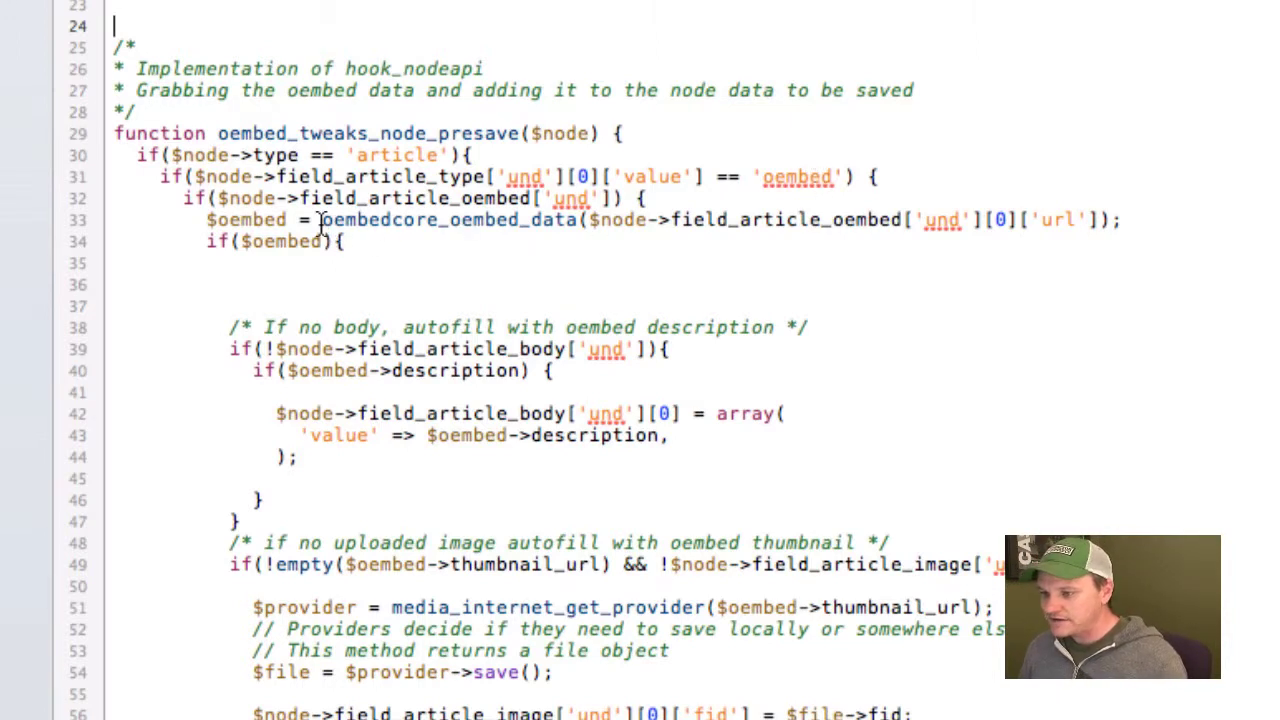
# Step: Examine the oembedcore_oembed_data call and its field_article_oembed URL argument in oembed_tweaks_node_presave, comparing it with the Article form's Source field
pyautogui.moveTo(322, 220); pyautogui.dragTo(578, 226)
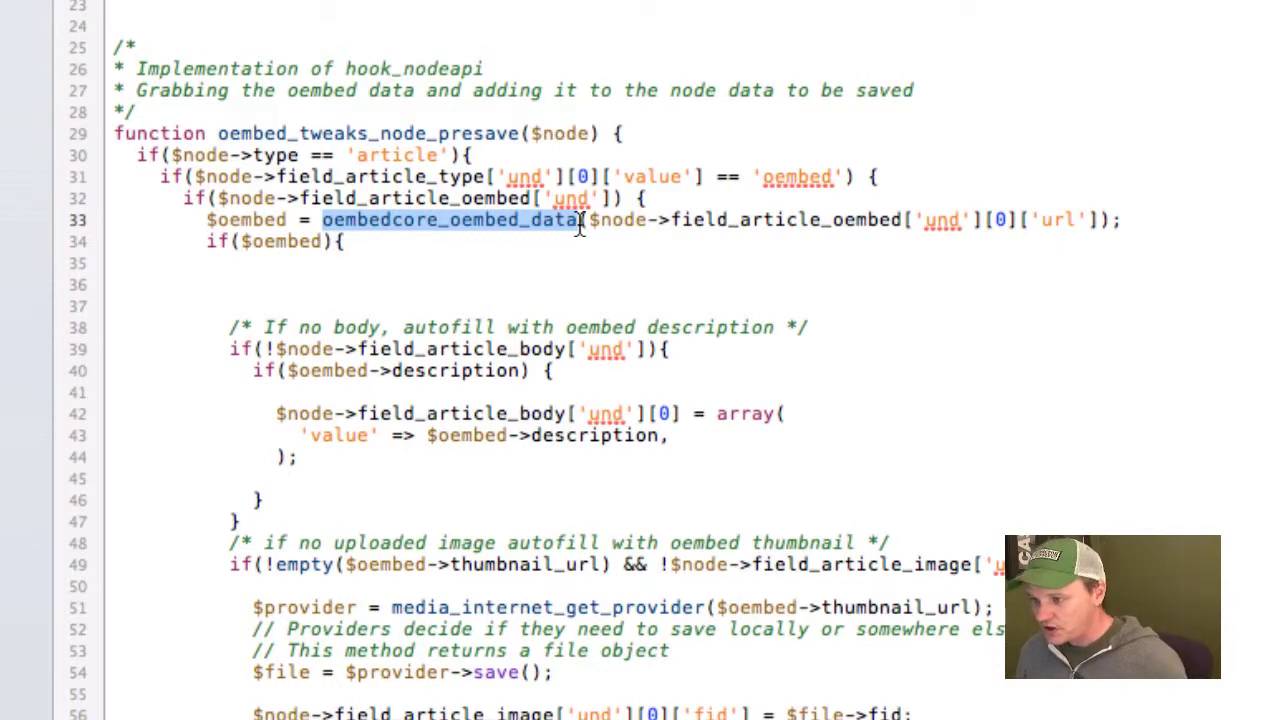
pyautogui.moveTo(588, 222); pyautogui.dragTo(325, 228)
pyautogui.click(703, 222)
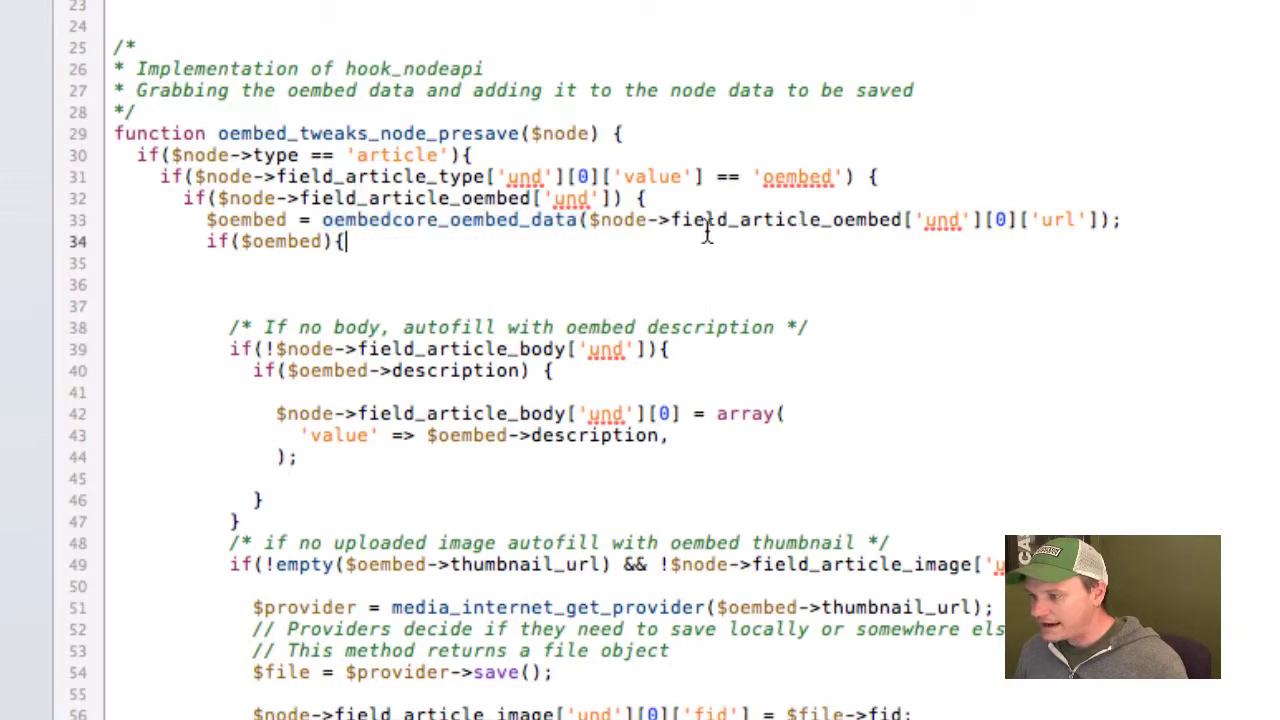
pyautogui.moveTo(589, 220); pyautogui.dragTo(1095, 226)
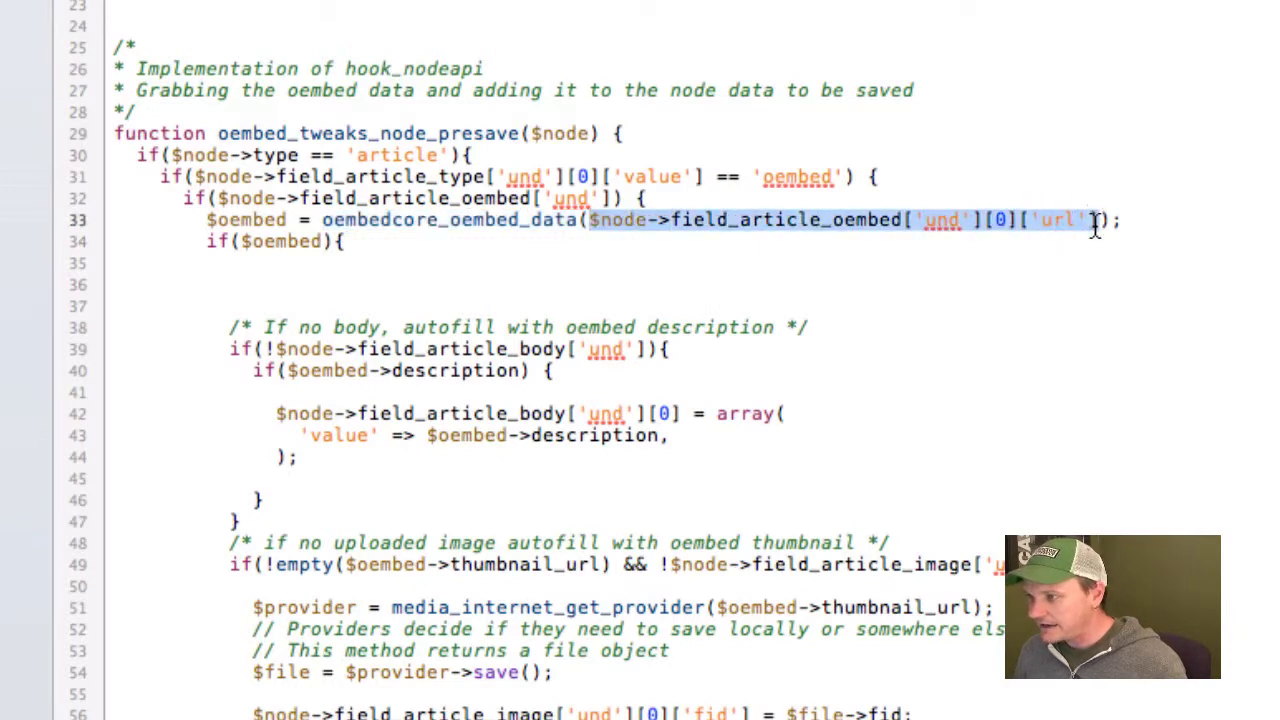
pyautogui.press('super+Tab')
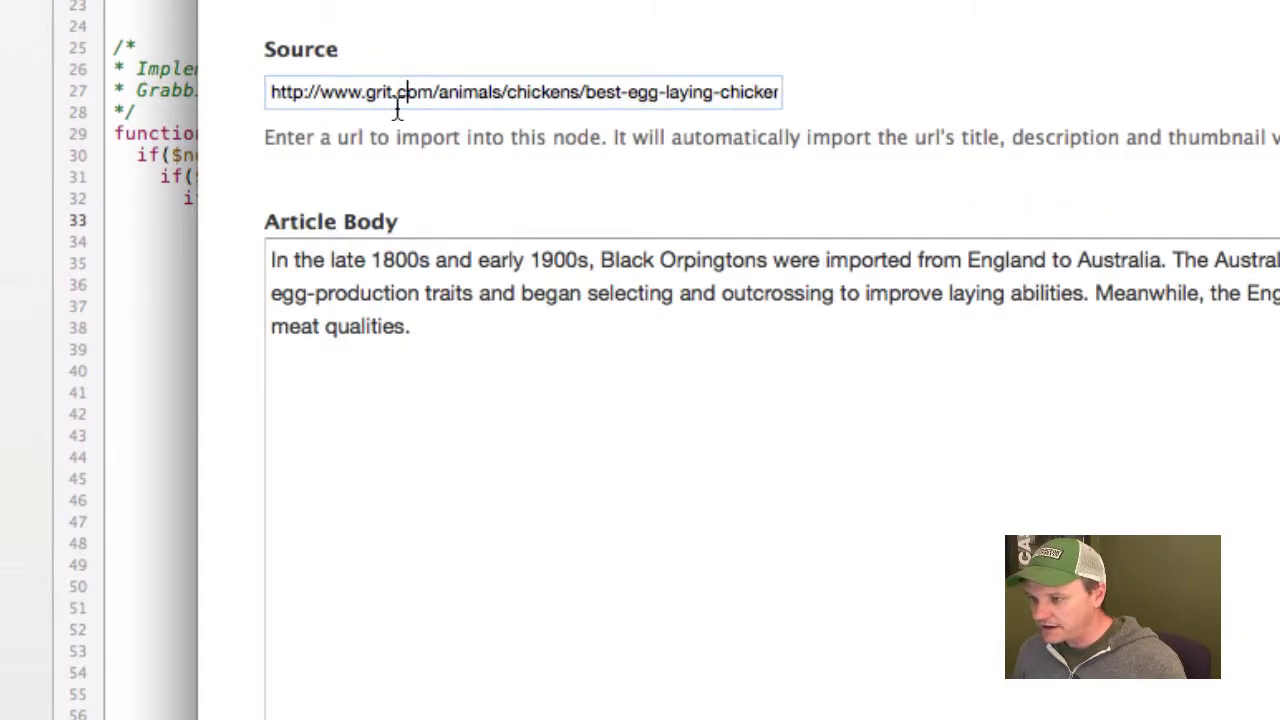
pyautogui.press('super+Tab')
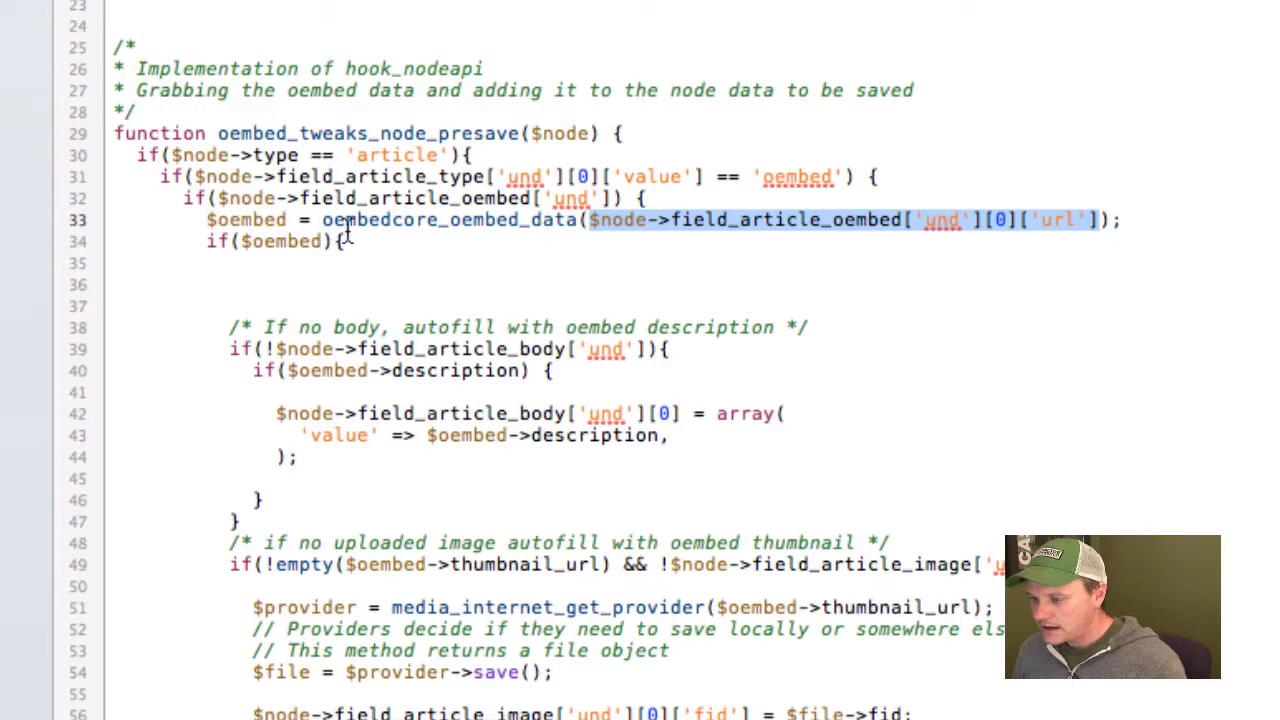
pyautogui.click(531, 221)
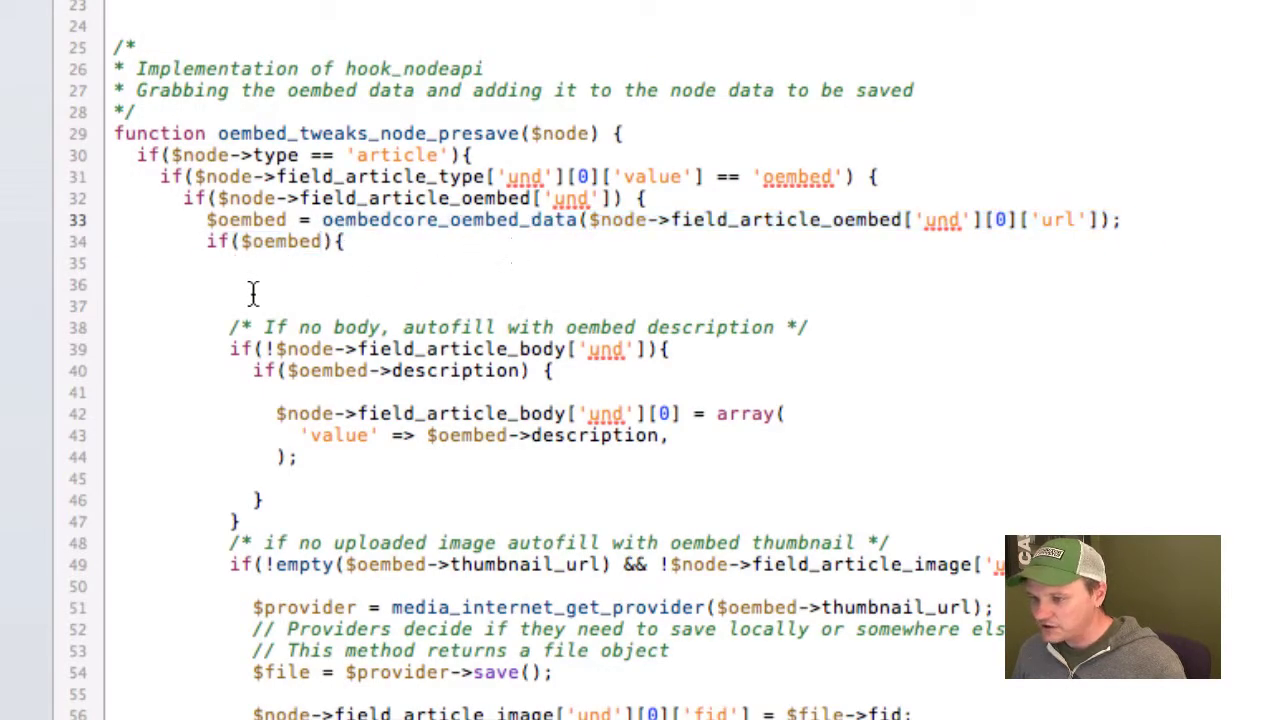
# Step: Examine the $oembed check and the $oembed->description value used to autofill an empty article body
pyautogui.moveTo(243, 241); pyautogui.dragTo(320, 241)
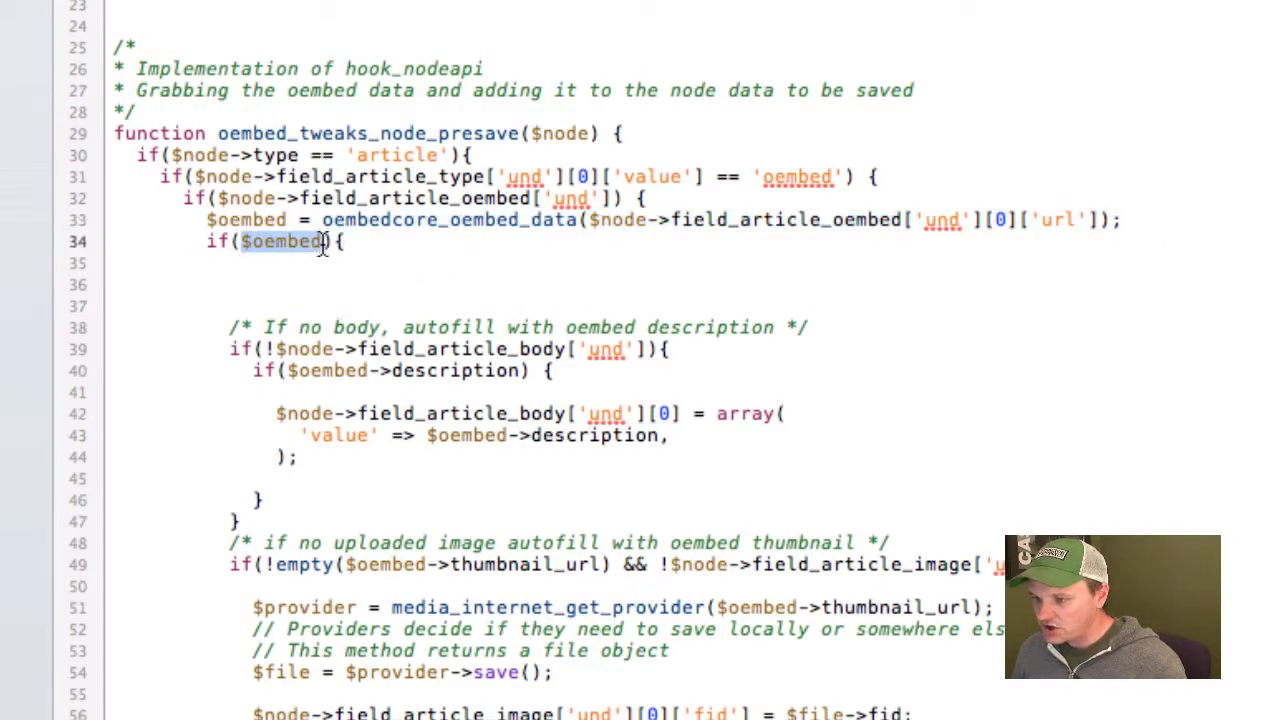
pyautogui.click(321, 241)
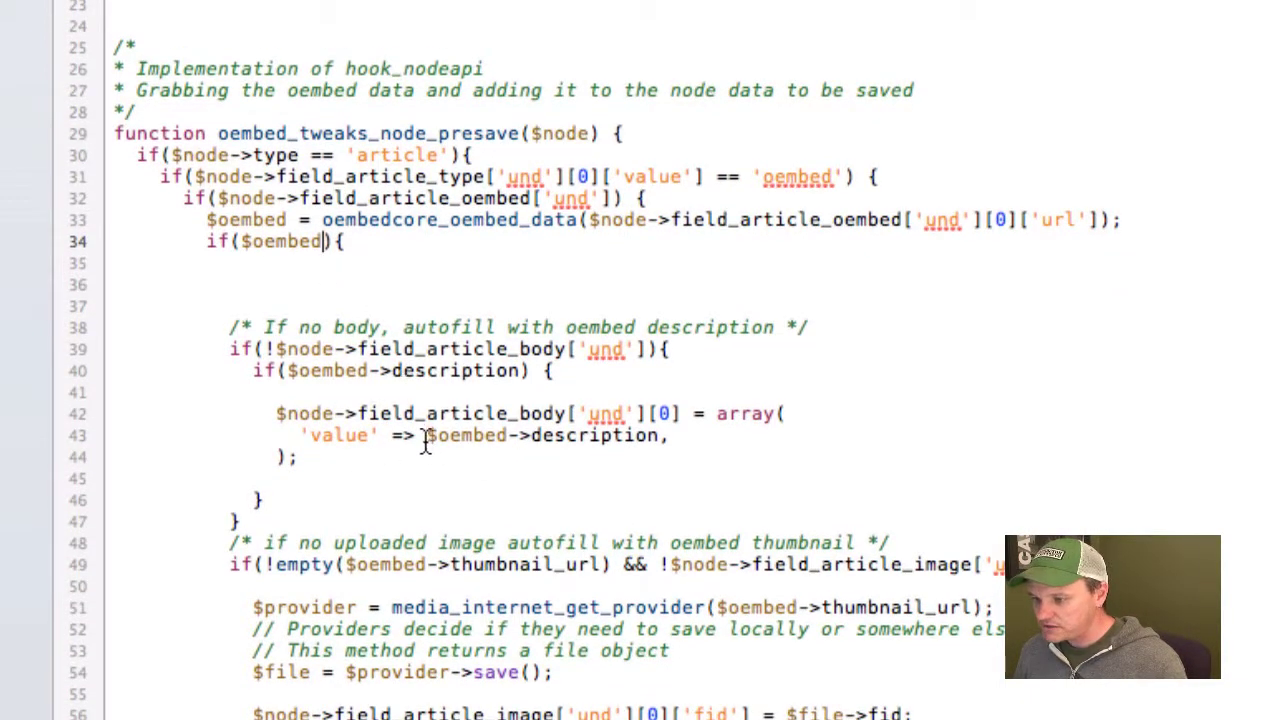
pyautogui.moveTo(428, 435); pyautogui.dragTo(655, 435)
pyautogui.click(655, 435)
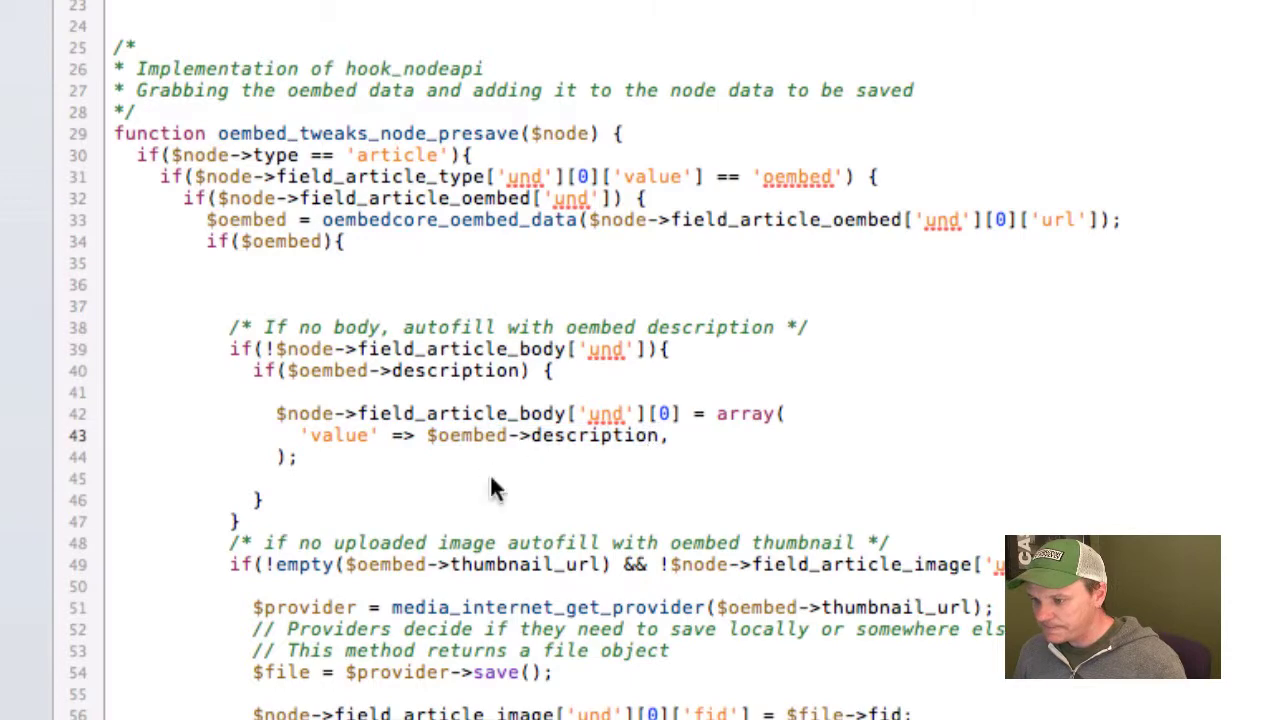
# Step: Examine the condition that checks thumbnail_url and the empty field_article_image before autofilling the image
pyautogui.scroll(-8, 491, 480)
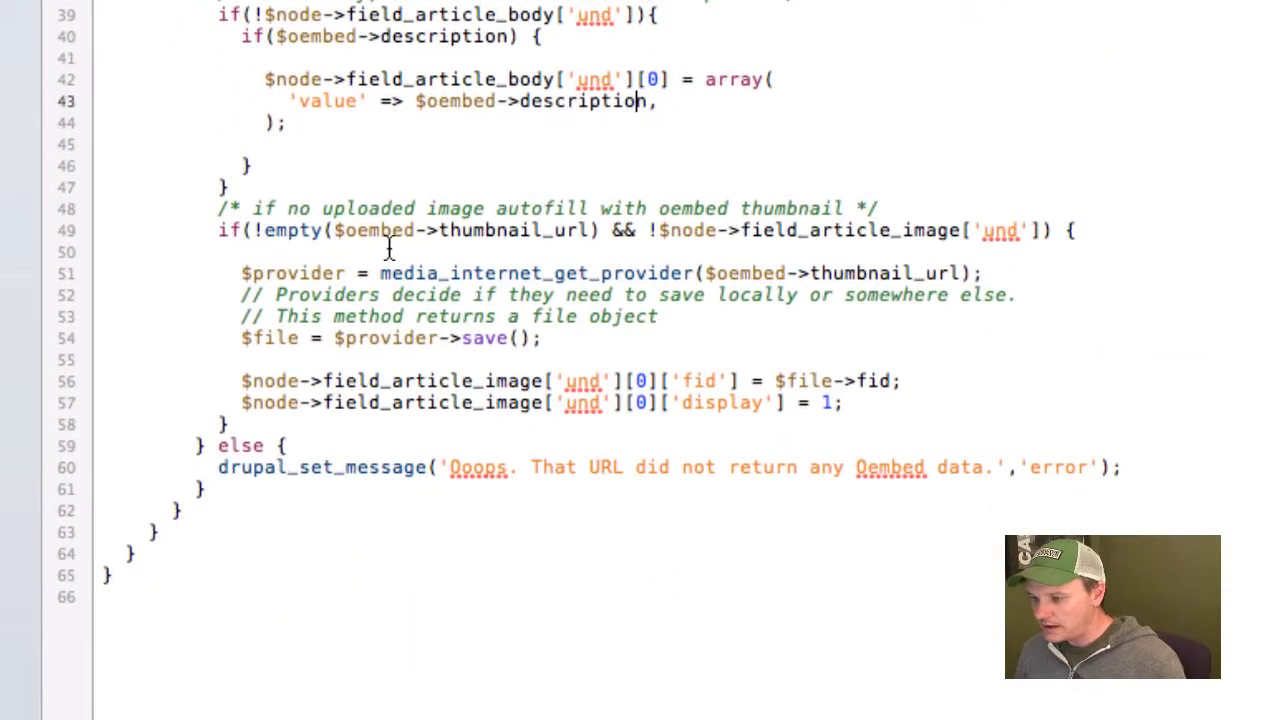
pyautogui.moveTo(577, 237); pyautogui.dragTo(441, 231)
pyautogui.click(441, 231)
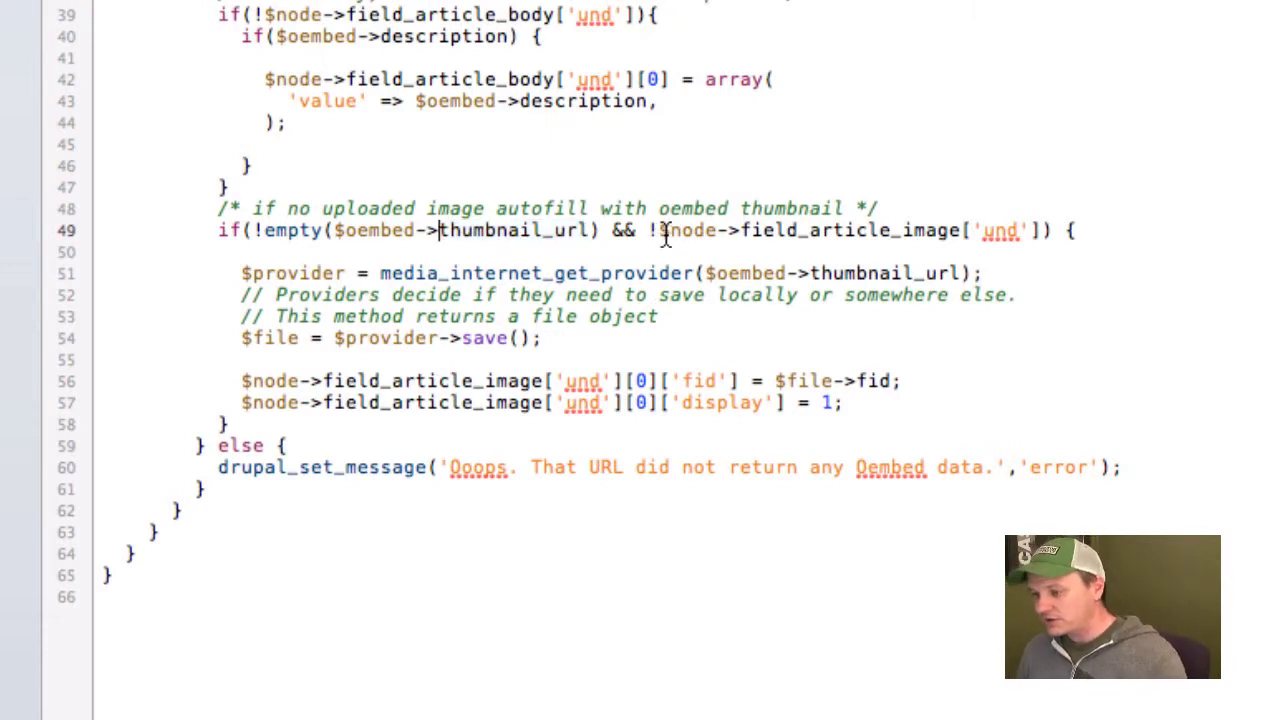
pyautogui.moveTo(663, 231); pyautogui.dragTo(1034, 231)
pyautogui.click(957, 263)
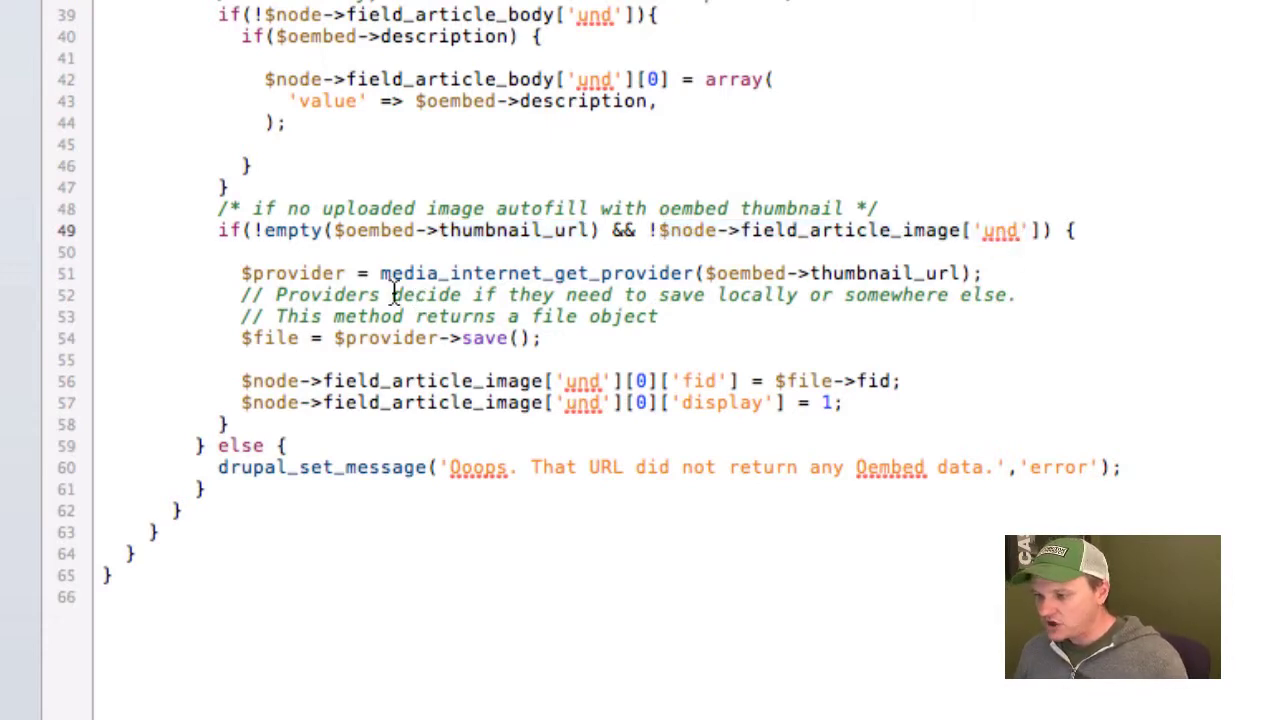
# Step: Examine how media_internet_get_provider and $provider->save() produce the thumbnail file assigned to field_article_image
pyautogui.moveTo(380, 273); pyautogui.dragTo(698, 275)
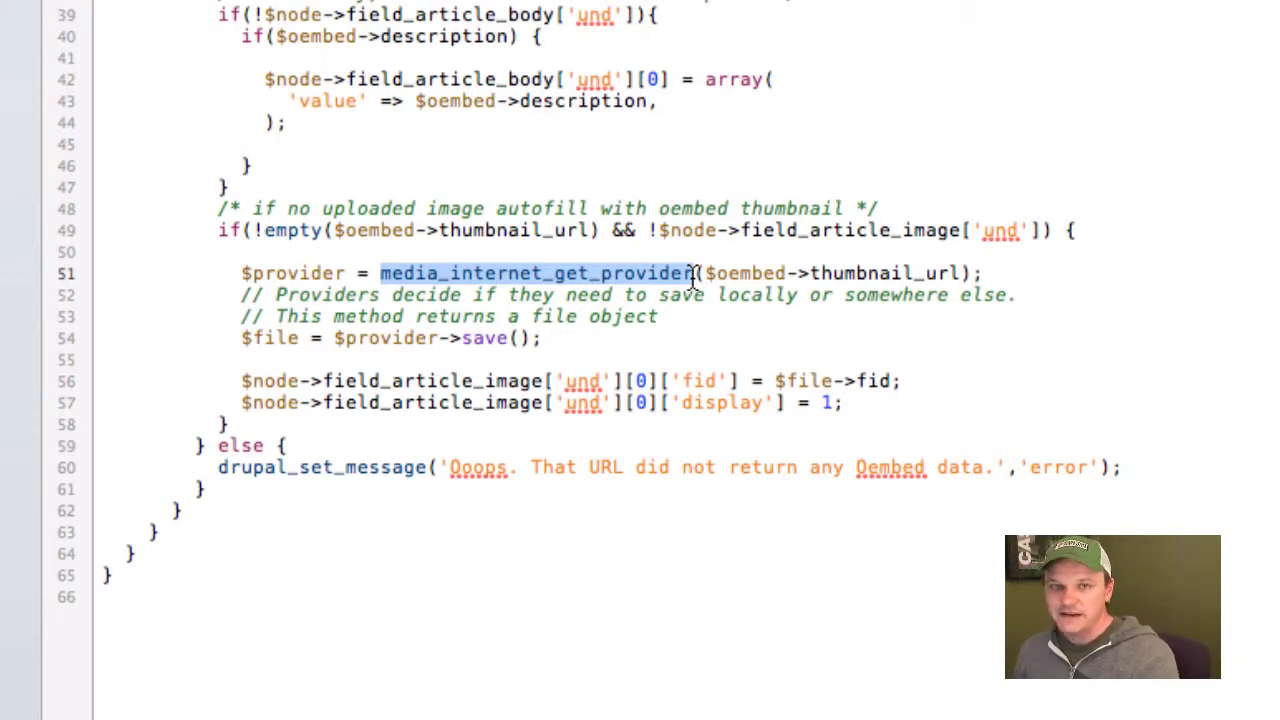
pyautogui.click(774, 273)
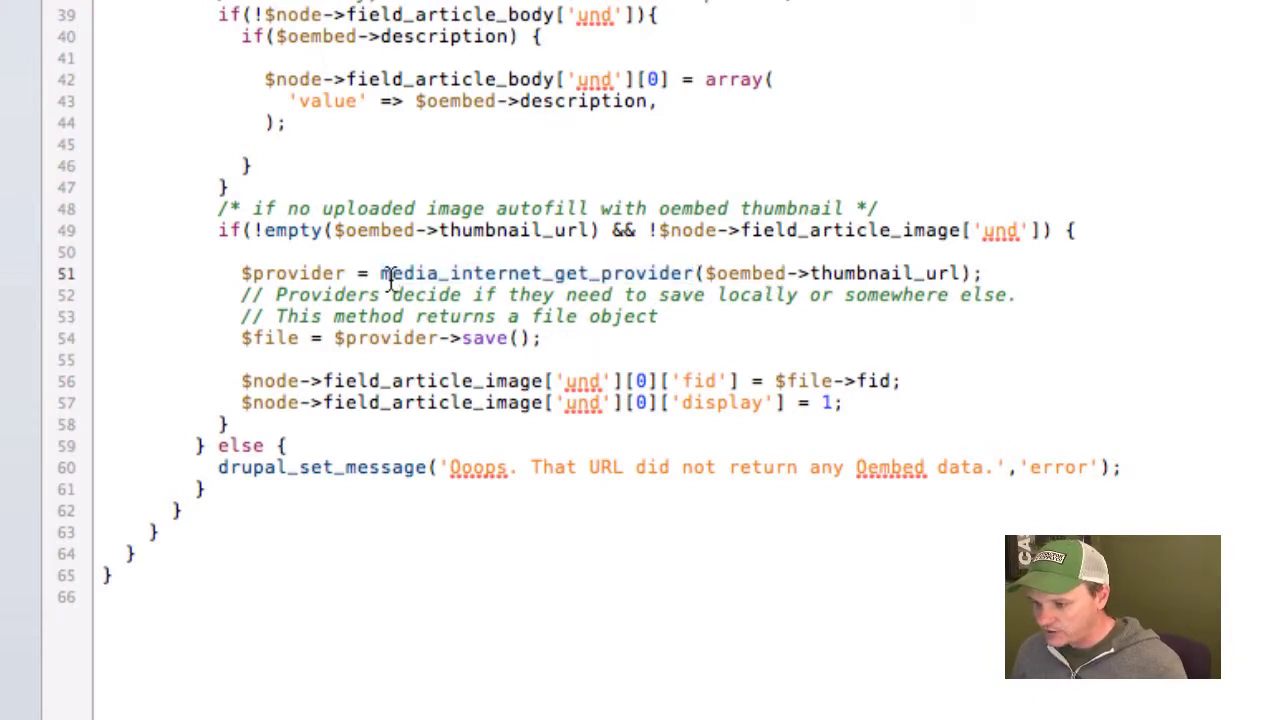
pyautogui.moveTo(386, 273); pyautogui.dragTo(510, 283)
pyautogui.click(510, 280)
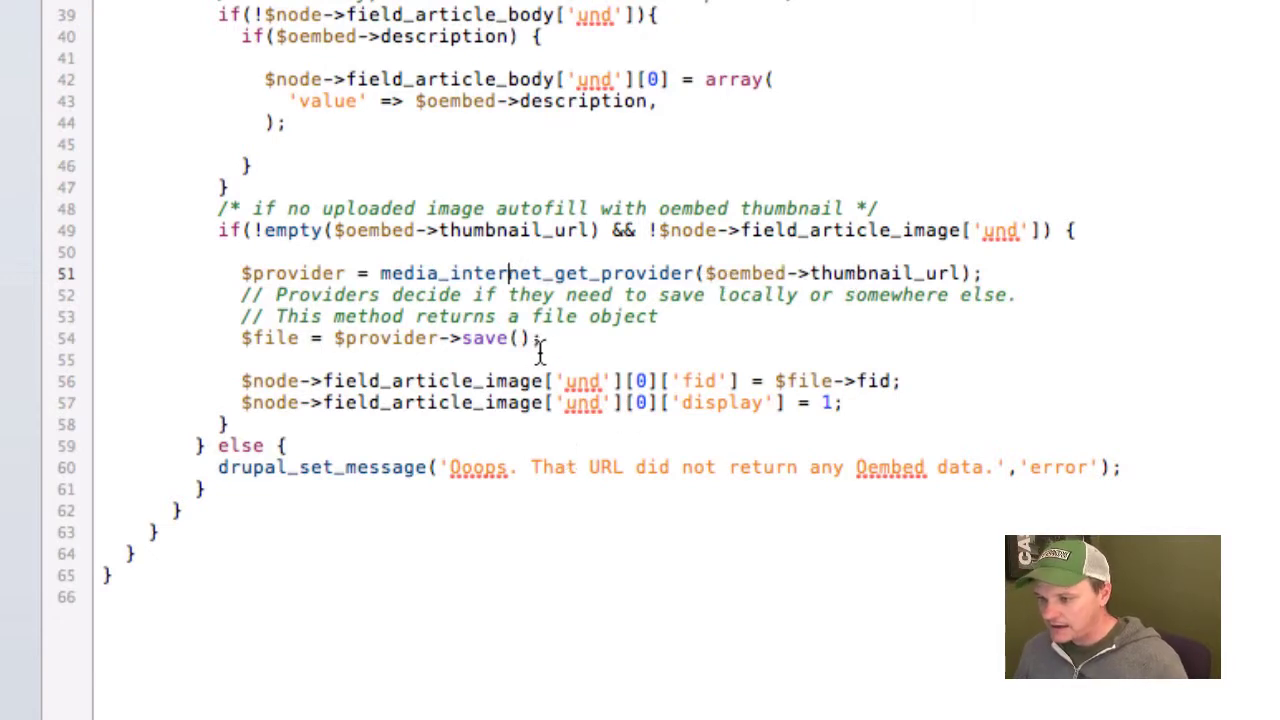
pyautogui.moveTo(540, 340); pyautogui.dragTo(277, 338)
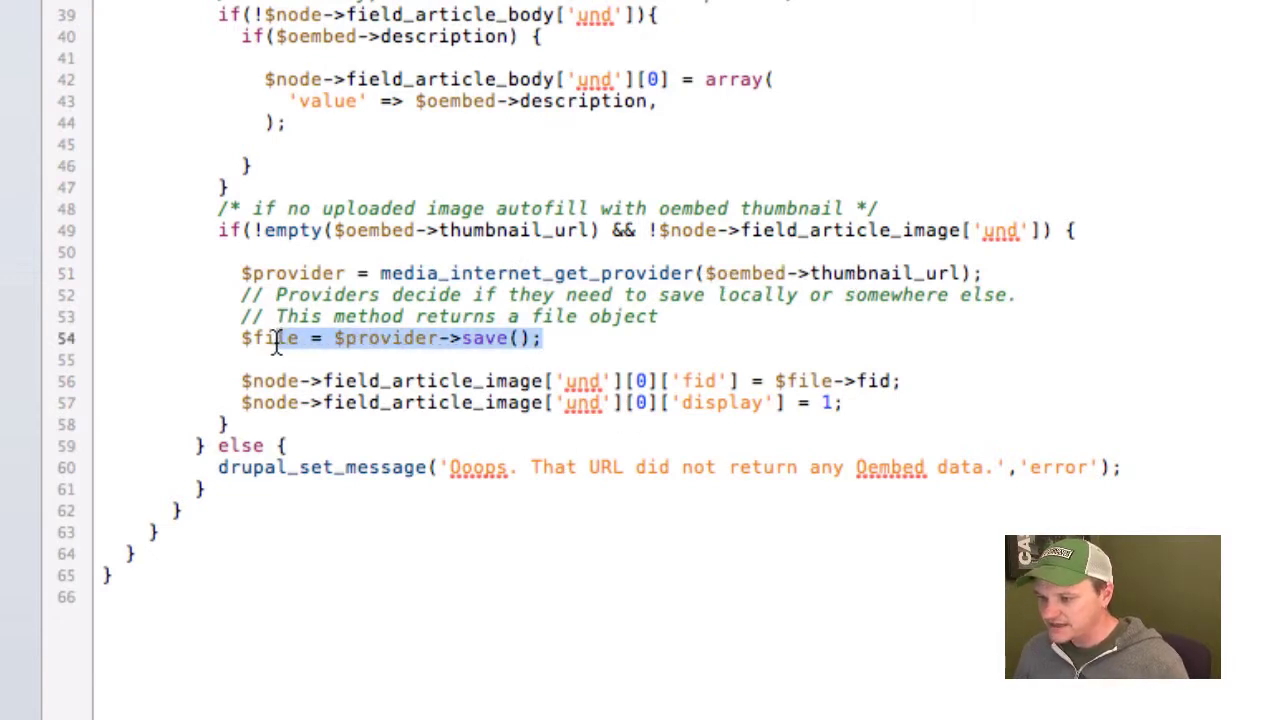
pyautogui.click(277, 340)
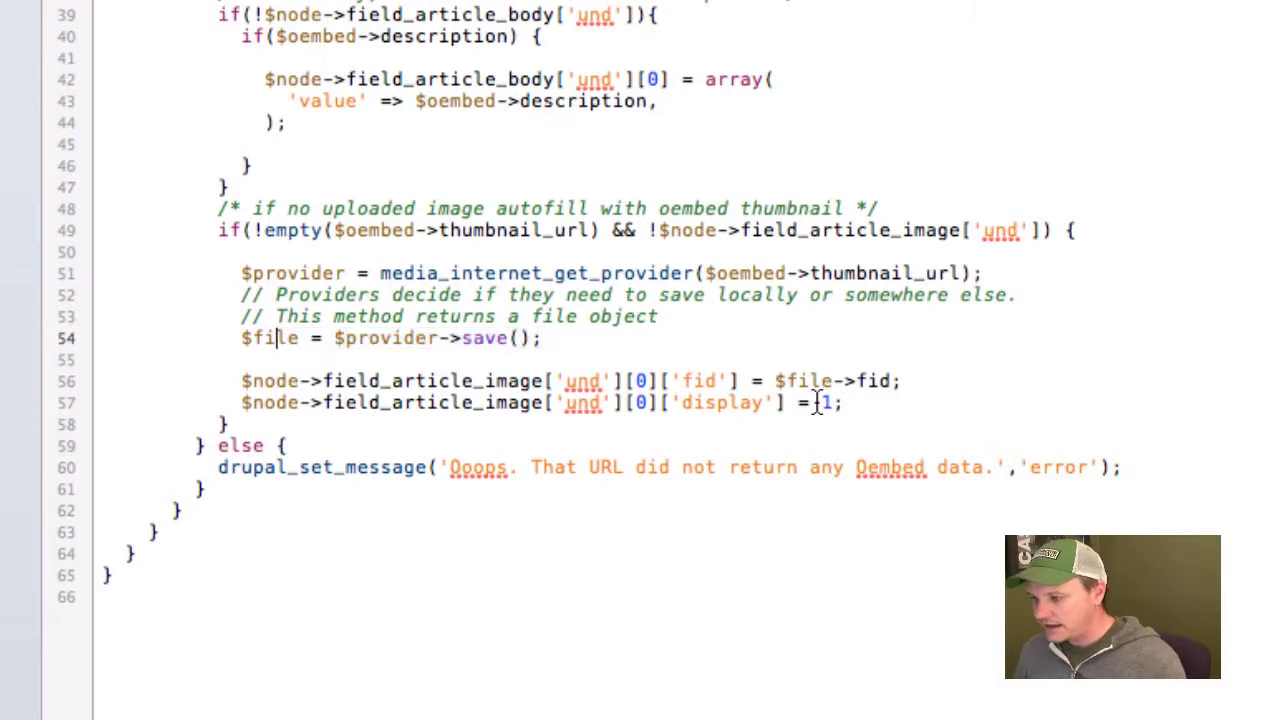
pyautogui.moveTo(848, 403); pyautogui.dragTo(309, 380)
pyautogui.click(309, 380)
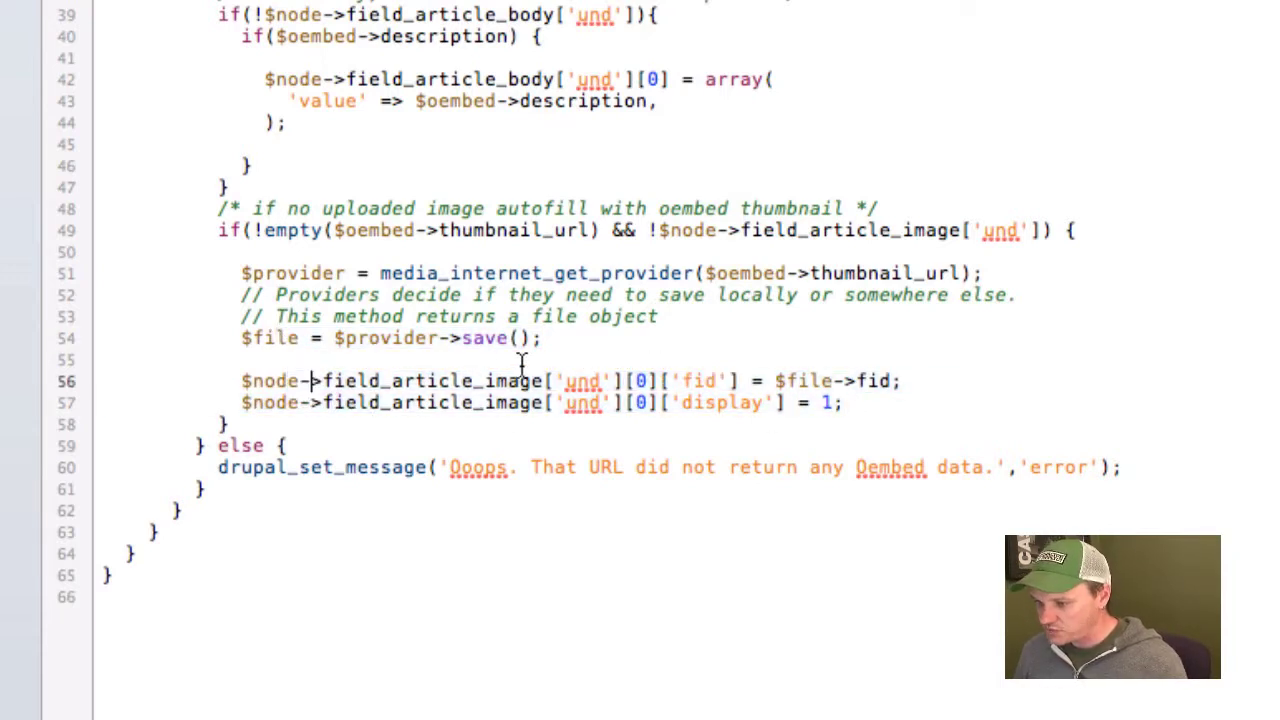
pyautogui.click(617, 486)
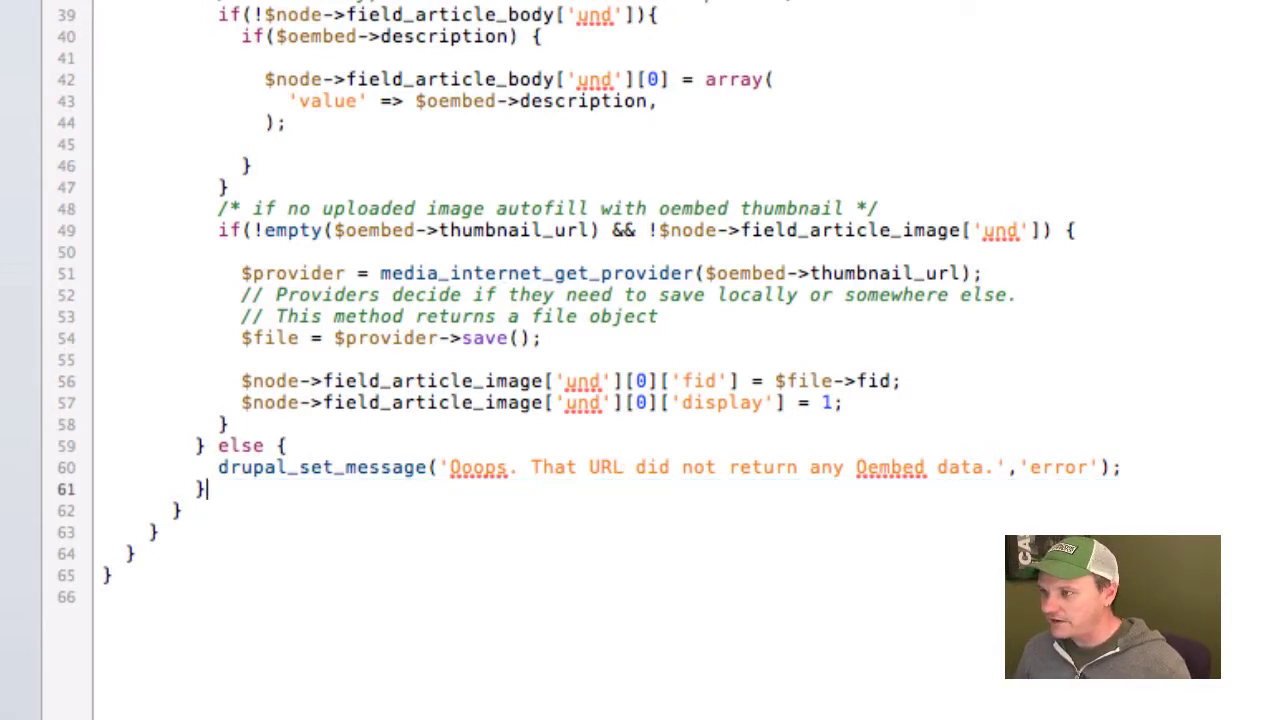
# Step: Review the custom field names field_article_type and field_article_body used in the presave function
pyautogui.scroll(5, 280, 140)
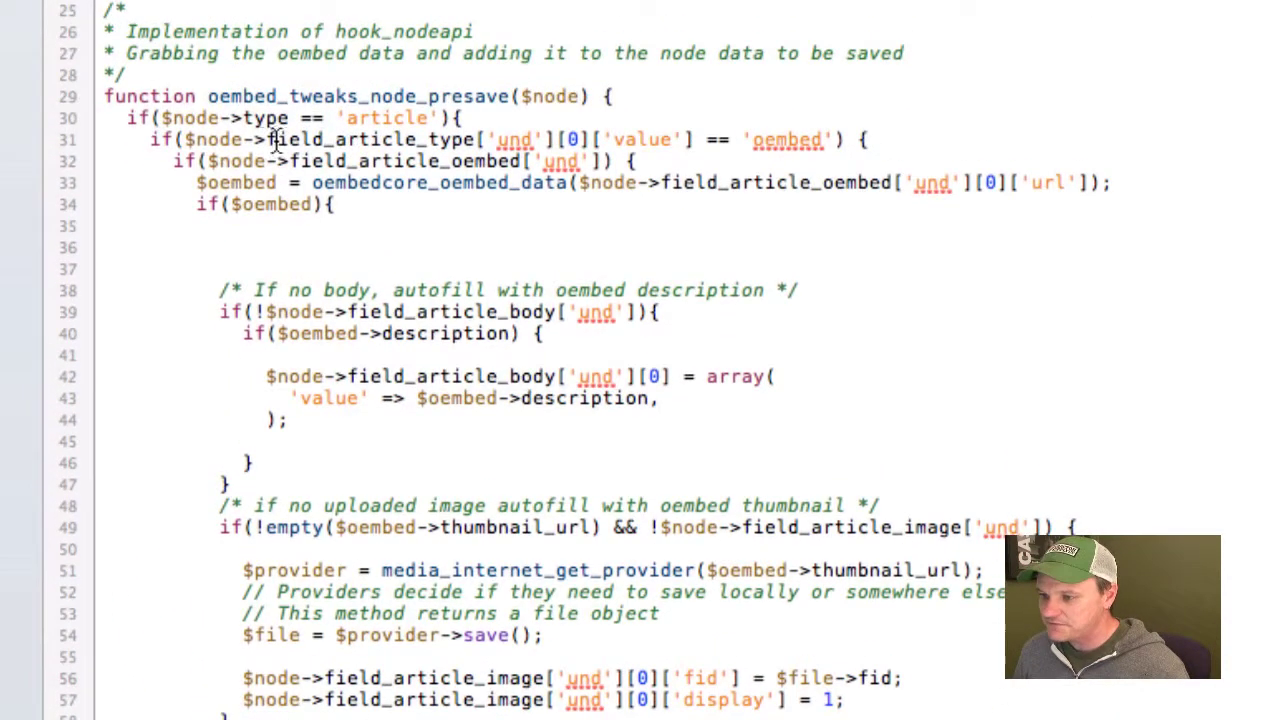
pyautogui.moveTo(266, 140); pyautogui.dragTo(476, 136)
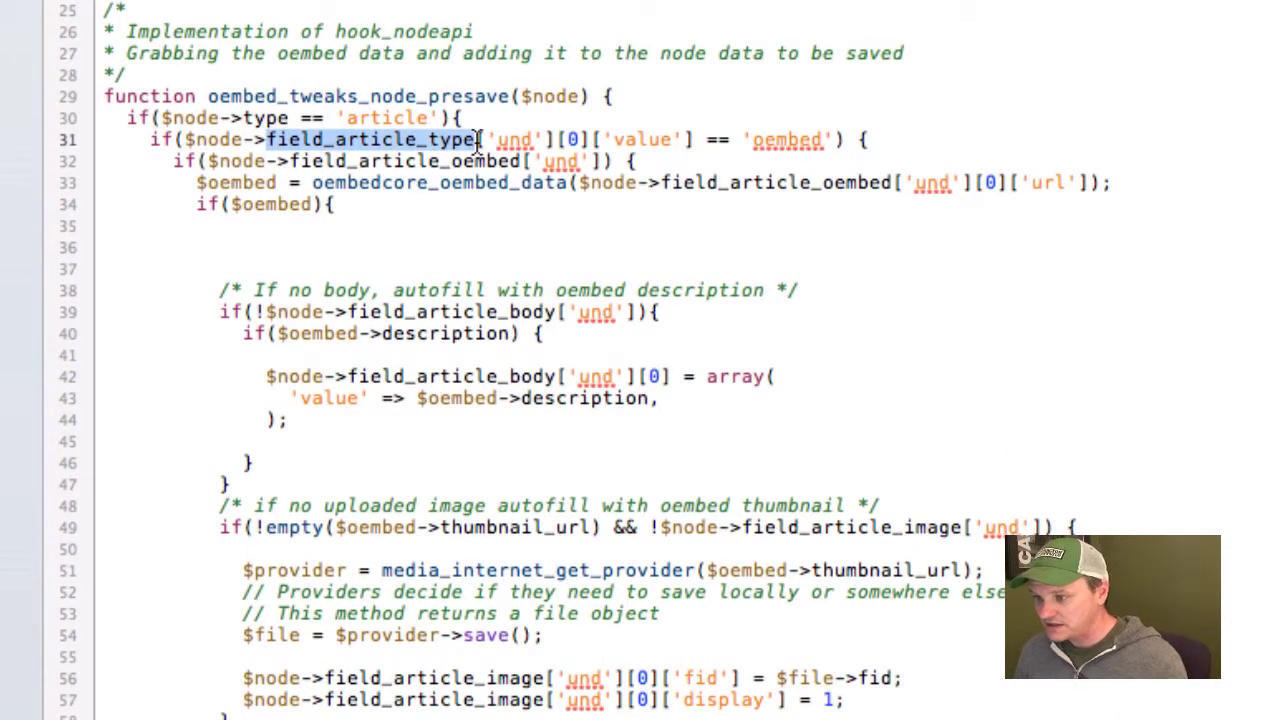
pyautogui.click(506, 422)
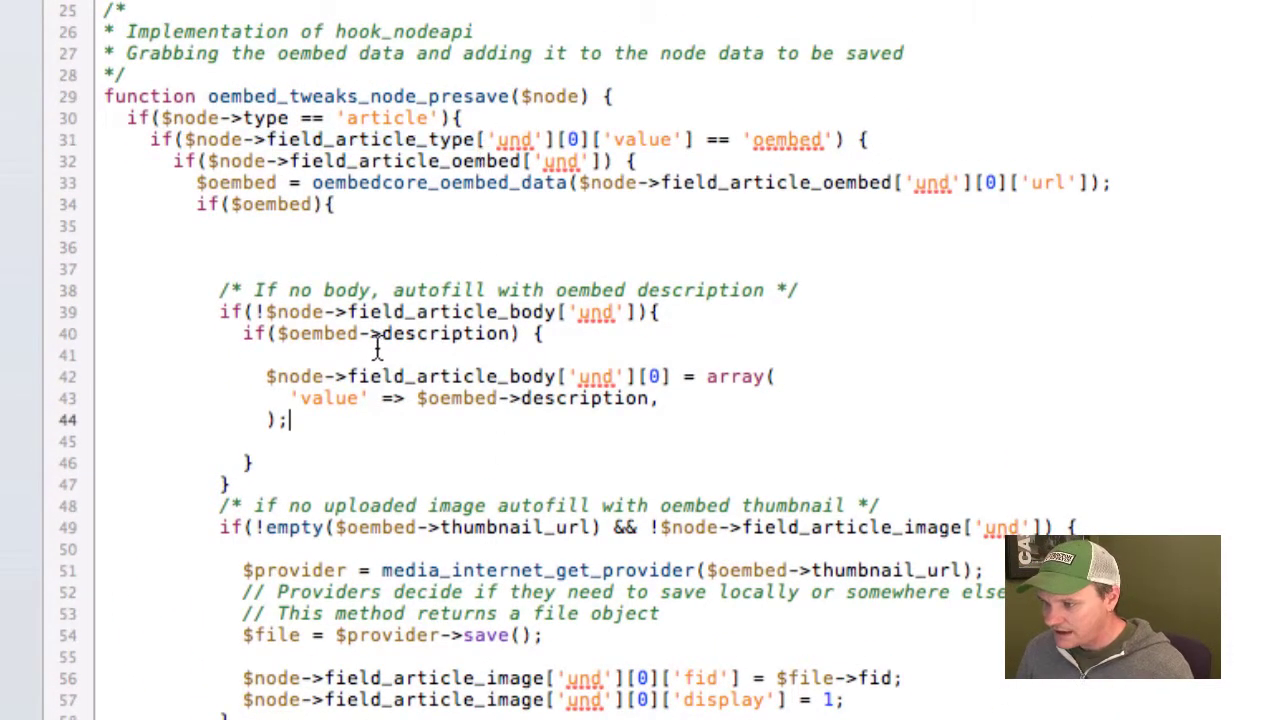
pyautogui.moveTo(350, 311); pyautogui.dragTo(558, 312)
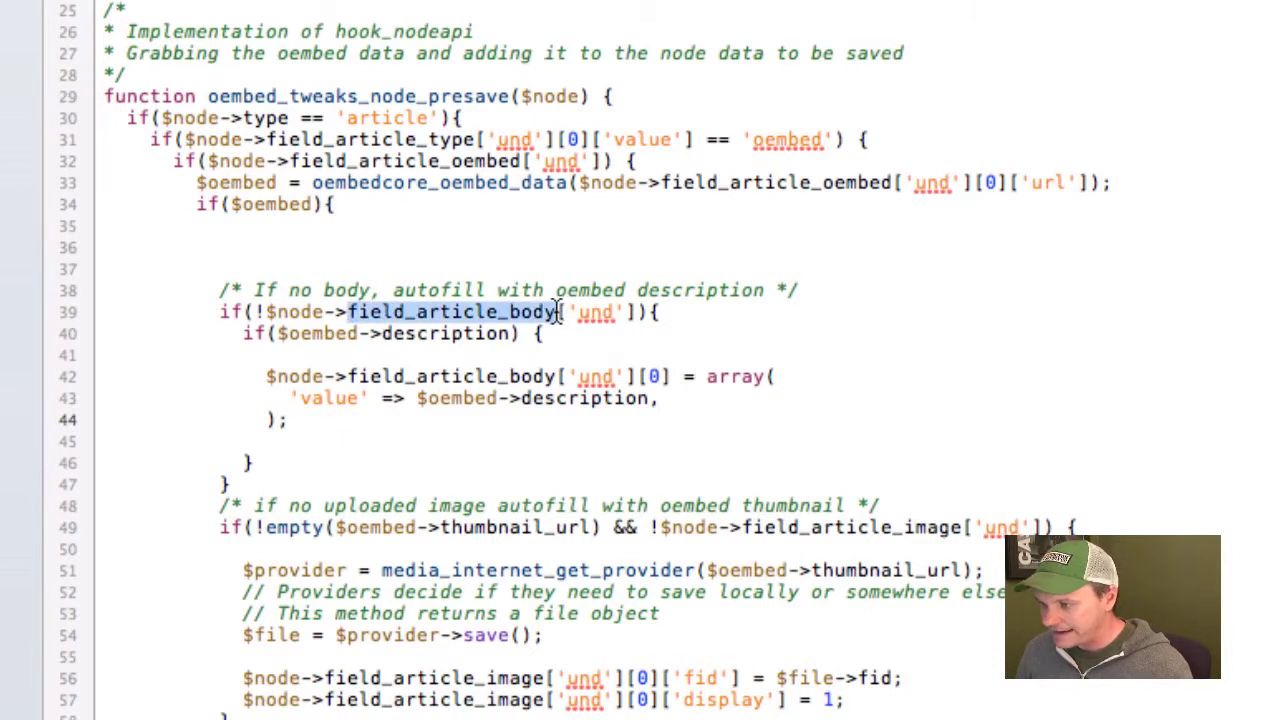
pyautogui.click(546, 333)
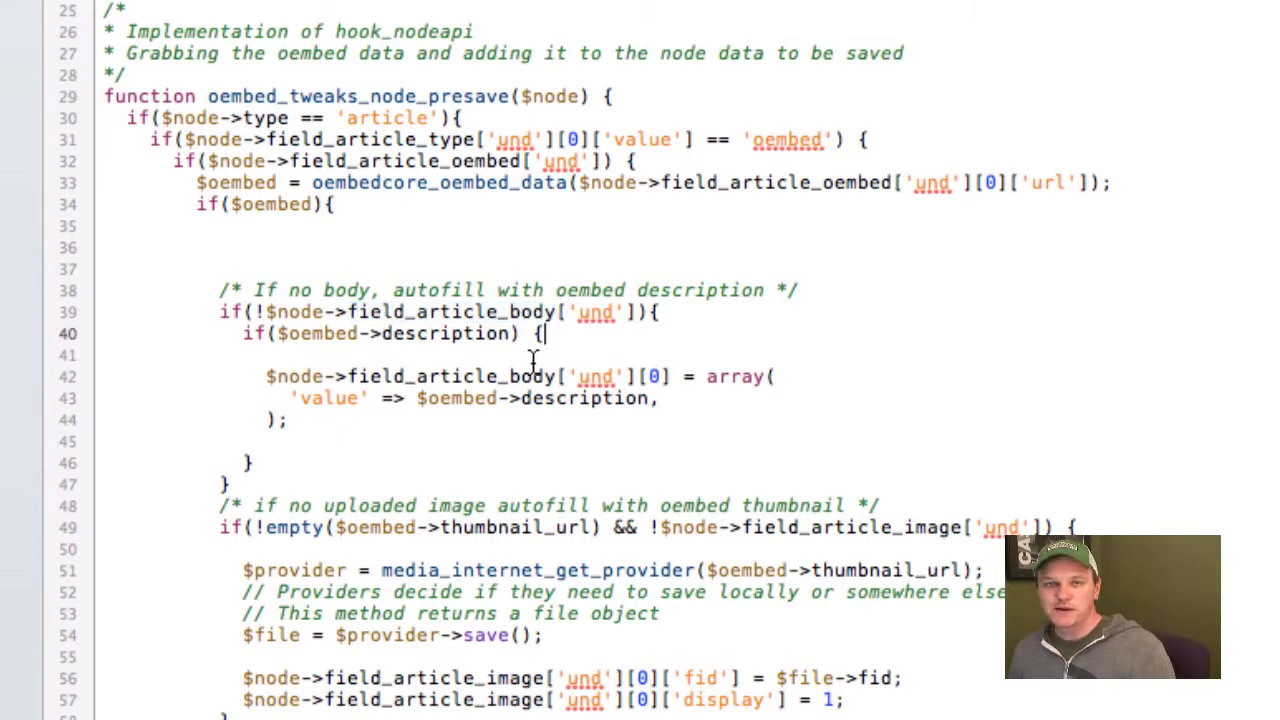